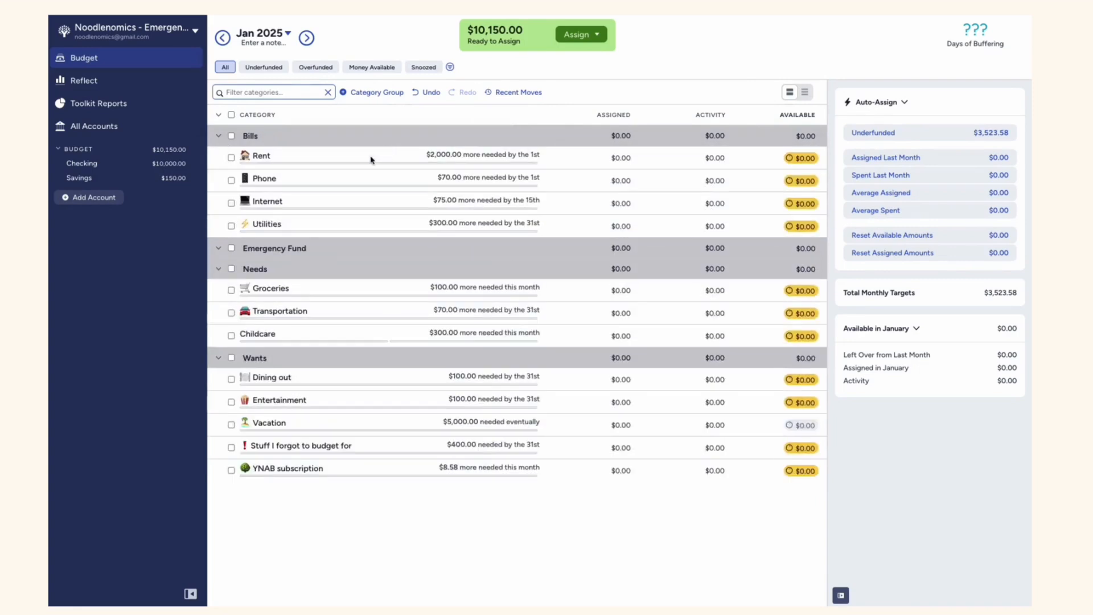
Move the Emergency Fund group above Bills and add a category named Emergency Fund to it
{"action": "left_click_drag", "start_coordinate": [366, 247], "coordinate": [231, 151]}
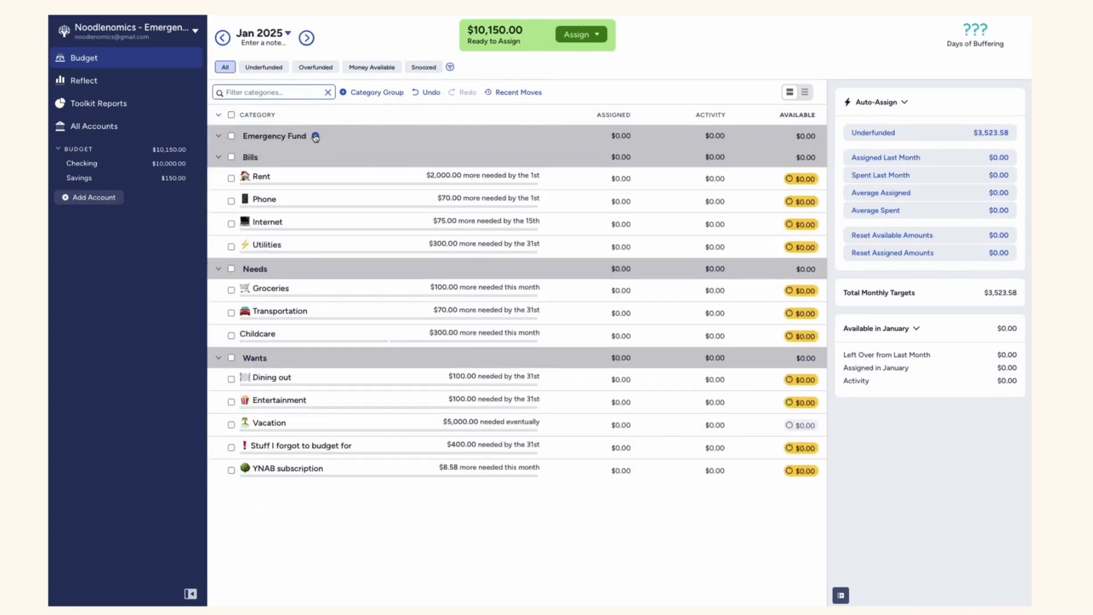
{"action": "left_click", "coordinate": [315, 136]}
{"action": "type", "text": "Emergency F"}
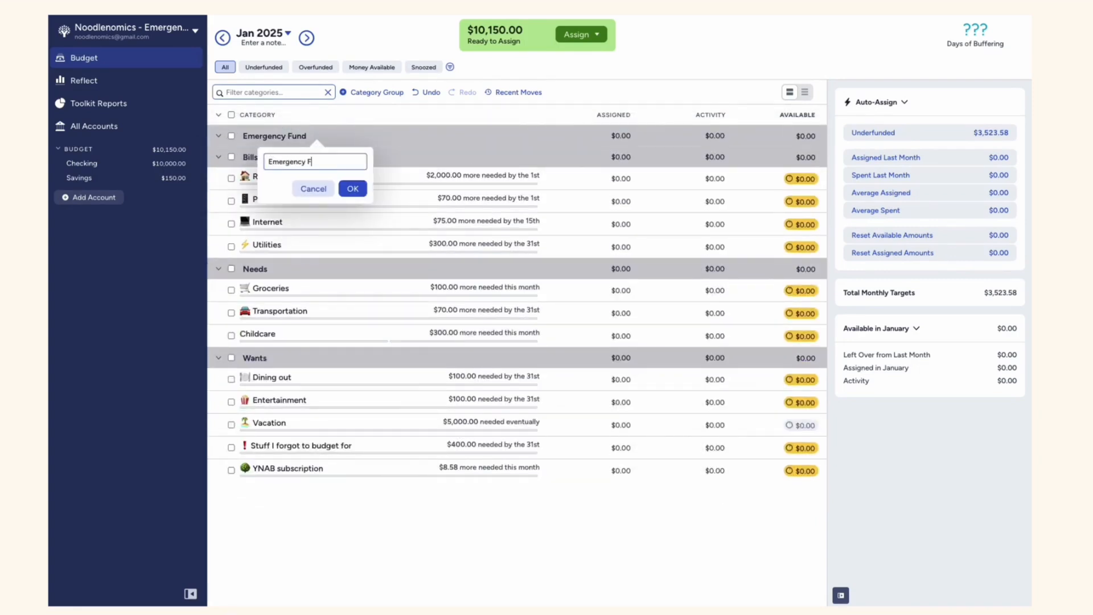
{"action": "type", "text": "und"}
{"action": "key", "text": "Return"}
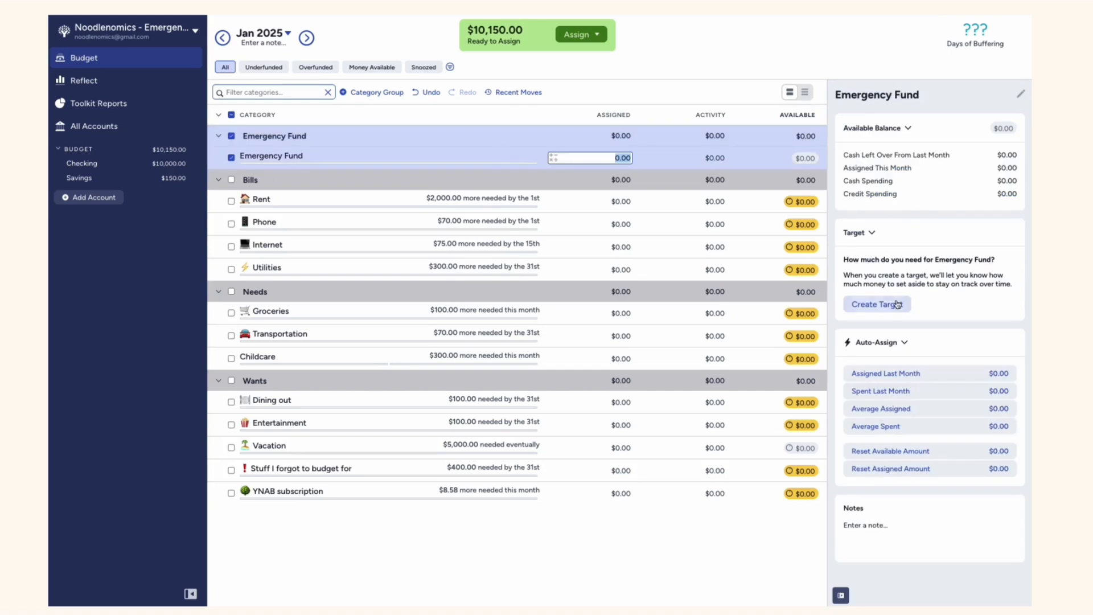
Create a custom target for the Emergency Fund category to set aside $10,000 by January 31, 2026
{"action": "left_click", "coordinate": [903, 303]}
{"action": "left_click", "coordinate": [988, 263]}
{"action": "left_click", "coordinate": [935, 301]}
{"action": "key", "text": "Tab"}
{"action": "left_click", "coordinate": [883, 372]}
{"action": "left_click", "coordinate": [969, 404]}
{"action": "left_click", "coordinate": [969, 404]}
{"action": "left_click", "coordinate": [969, 404]}
{"action": "left_click", "coordinate": [969, 404]}
{"action": "left_click", "coordinate": [970, 404]}
{"action": "left_click", "coordinate": [969, 403]}
{"action": "left_click", "coordinate": [970, 404]}
{"action": "left_click", "coordinate": [969, 404]}
{"action": "left_click", "coordinate": [969, 404]}
{"action": "left_click", "coordinate": [970, 404]}
{"action": "left_click", "coordinate": [969, 404]}
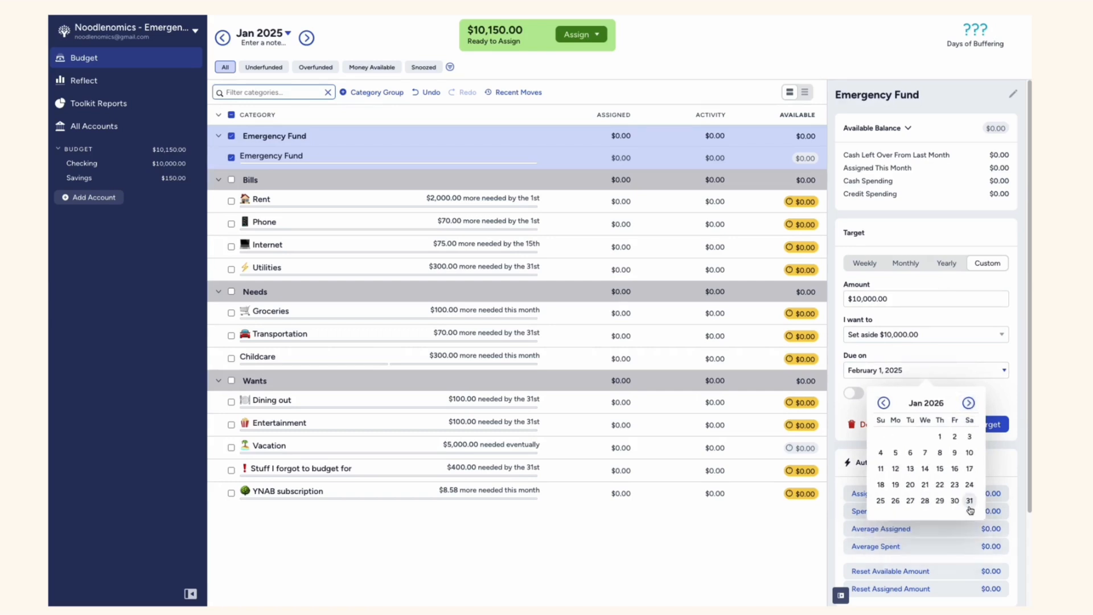
{"action": "left_click", "coordinate": [971, 504]}
{"action": "left_click", "coordinate": [994, 425]}
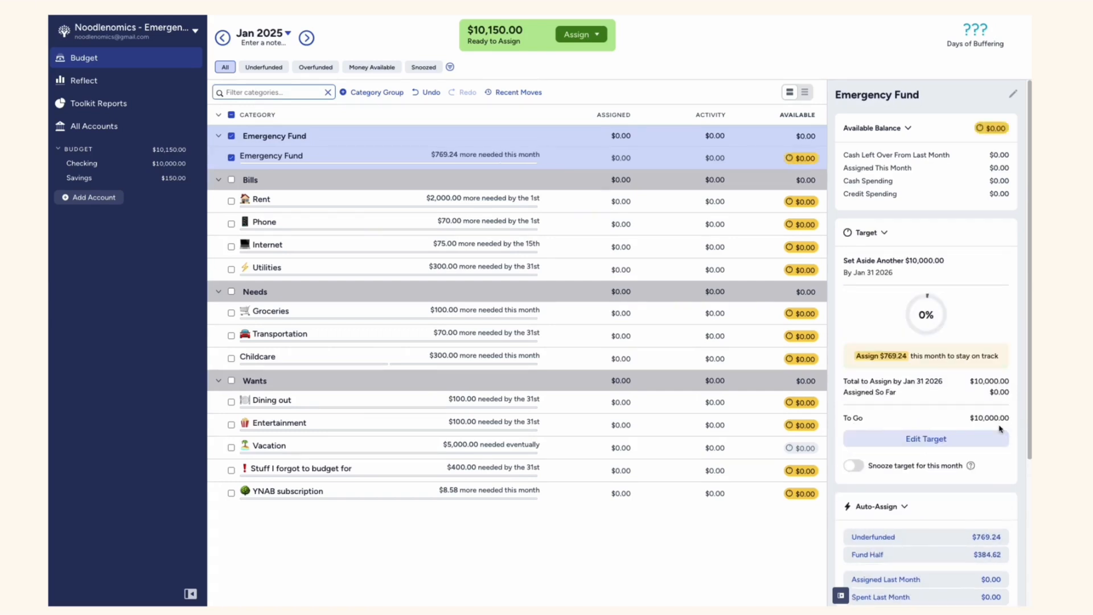
{"action": "left_click", "coordinate": [258, 160]}
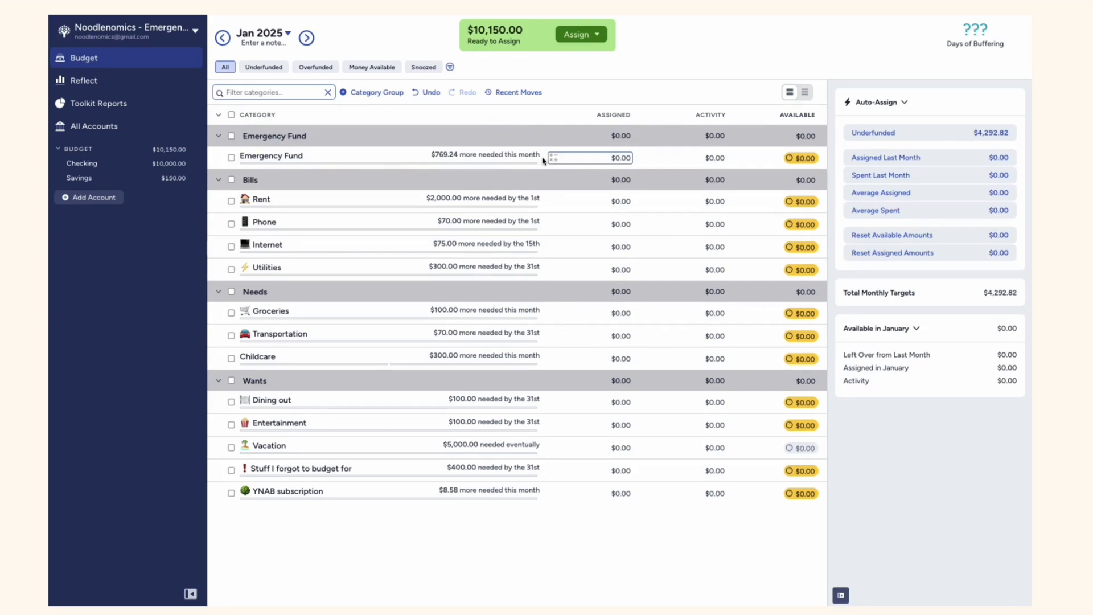
Assign $150 from Ready to Assign to the Emergency Fund category
{"action": "left_click", "coordinate": [596, 36]}
{"action": "type", "text": "150"}
{"action": "left_click", "coordinate": [572, 150]}
{"action": "left_click", "coordinate": [568, 202]}
{"action": "left_click", "coordinate": [631, 173]}
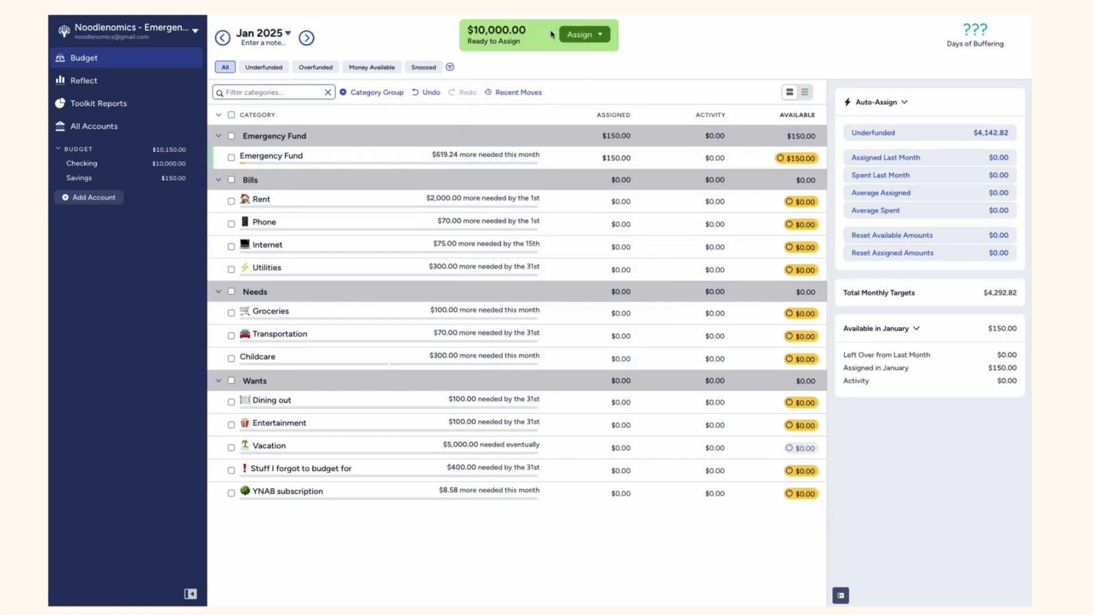
Auto-assign the underfunded amounts to all categories in the Bills group and the Needs group
{"action": "left_click", "coordinate": [232, 179]}
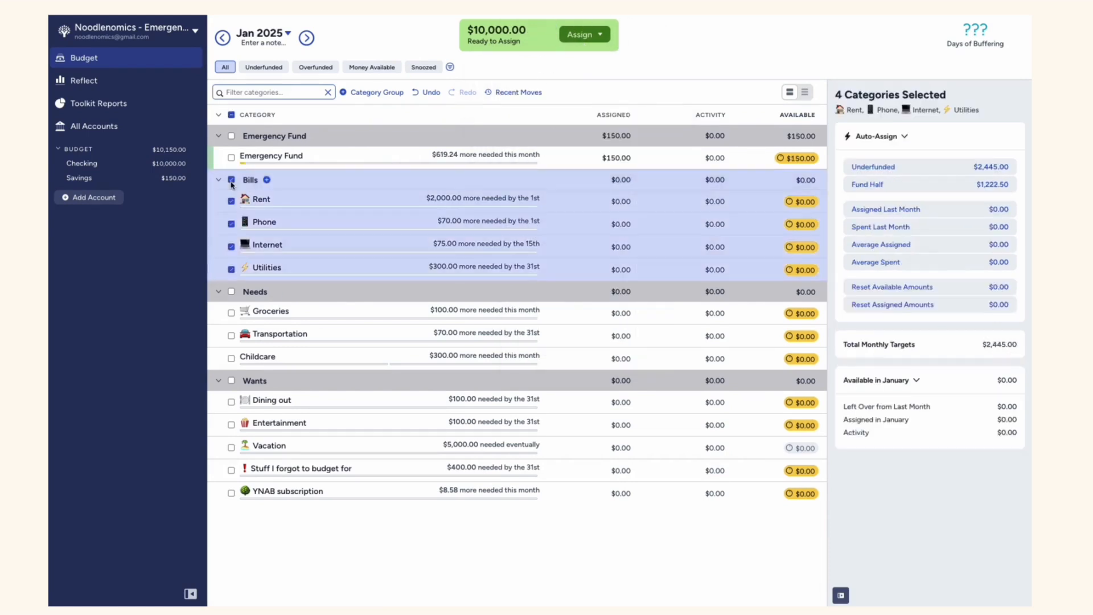
{"action": "left_click", "coordinate": [930, 166]}
{"action": "left_click", "coordinate": [231, 180]}
{"action": "left_click", "coordinate": [231, 291]}
{"action": "left_click", "coordinate": [931, 166]}
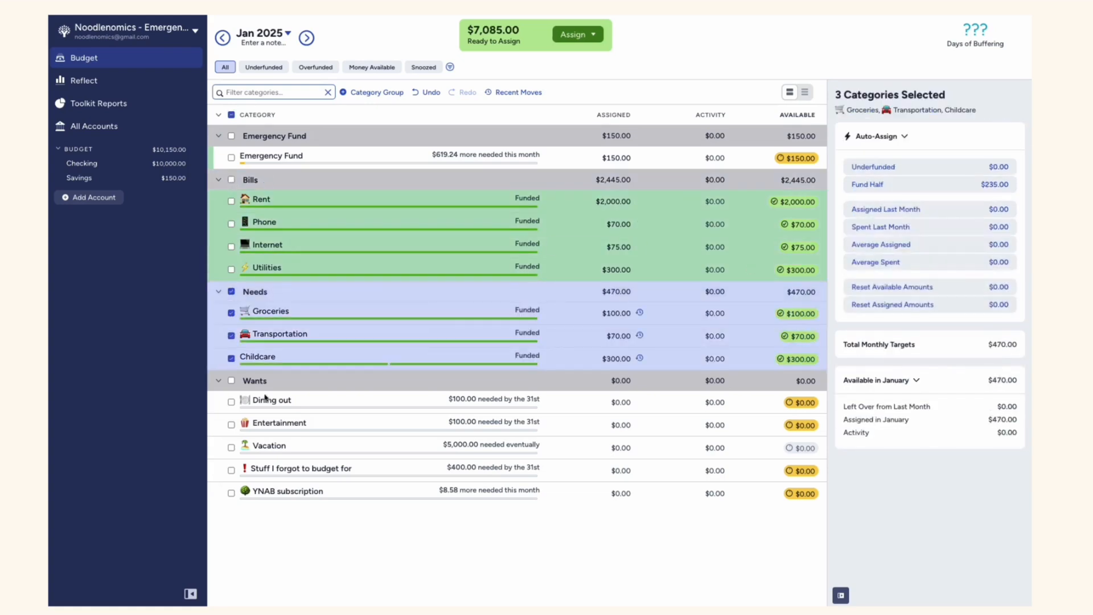
{"action": "left_click", "coordinate": [231, 292]}
Auto-assign the underfunded amounts to all categories in the Wants group
{"action": "left_click", "coordinate": [232, 380]}
{"action": "left_click", "coordinate": [873, 176]}
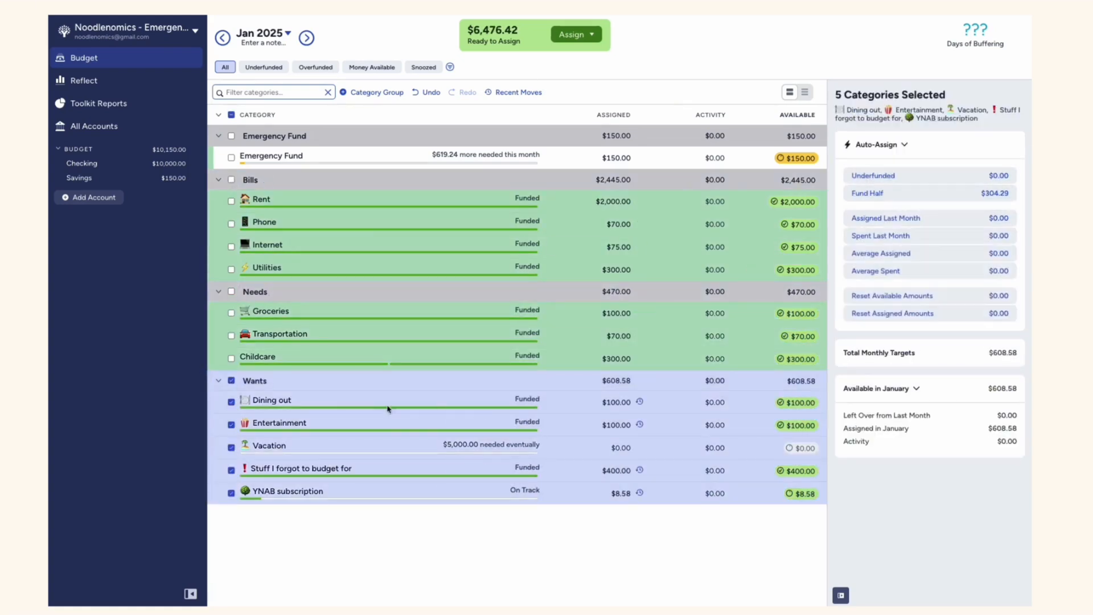
{"action": "left_click", "coordinate": [231, 380]}
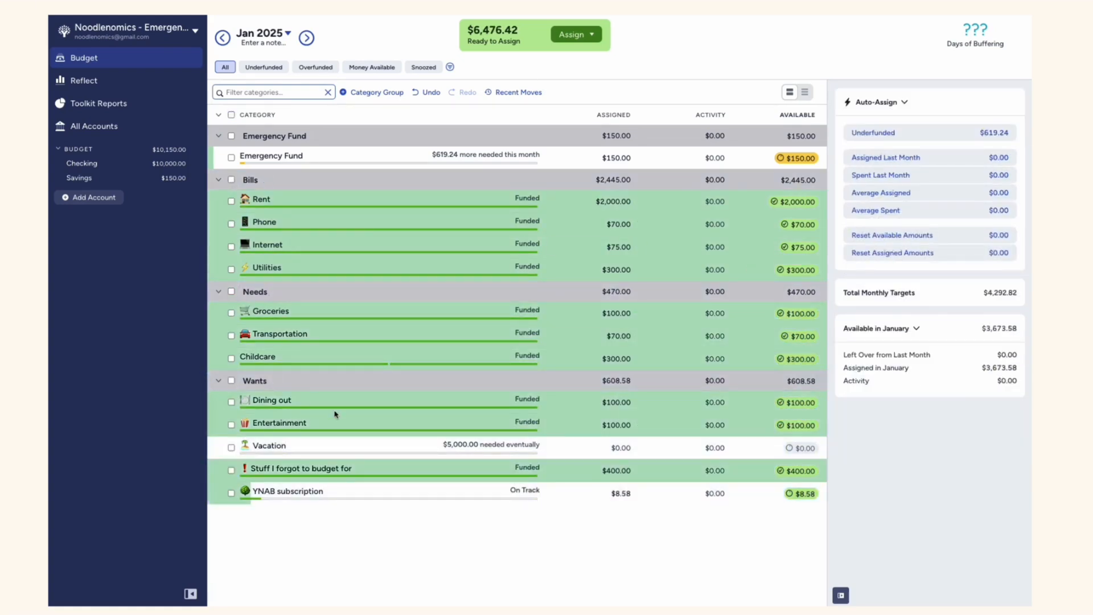
Assign $5,000 to the Vacation category for January
{"action": "left_click", "coordinate": [232, 447]}
{"action": "type", "text": "5000"}
{"action": "key", "text": "Return"}
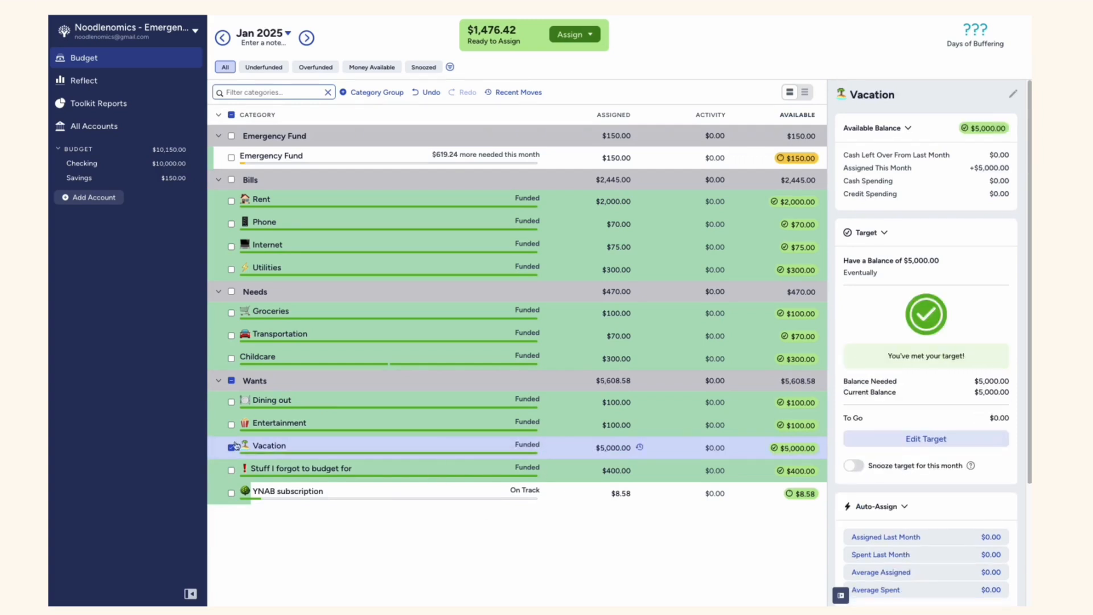
{"action": "left_click", "coordinate": [232, 448]}
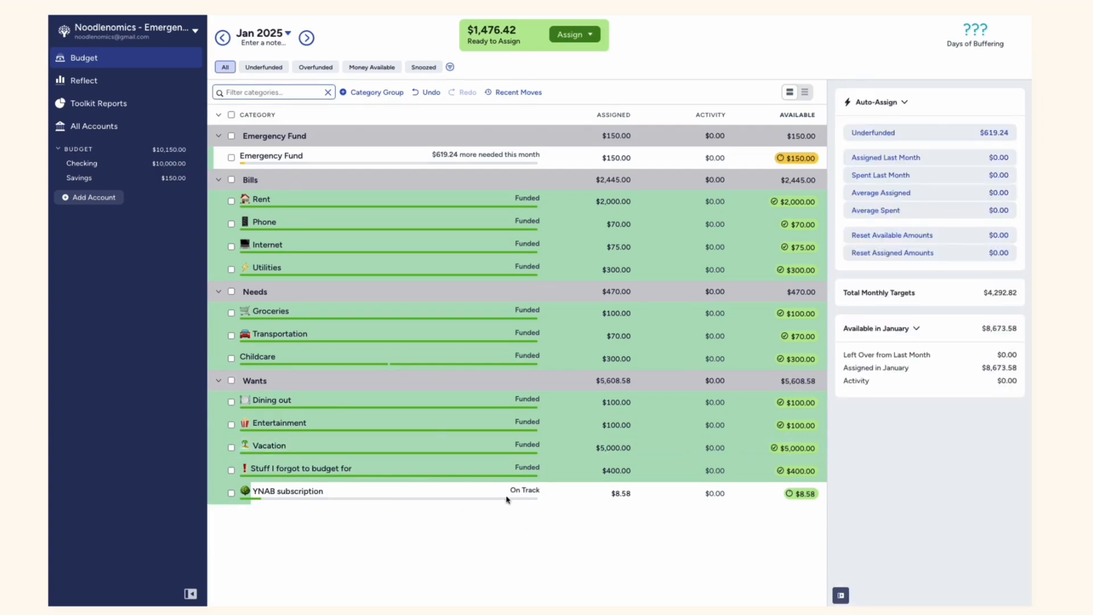
Add a Checking transaction dated 01/13/2025 with payee Paycheck, category Ready to Assign and an inflow of $4,500
{"action": "left_click", "coordinate": [148, 169]}
{"action": "left_click", "coordinate": [250, 108]}
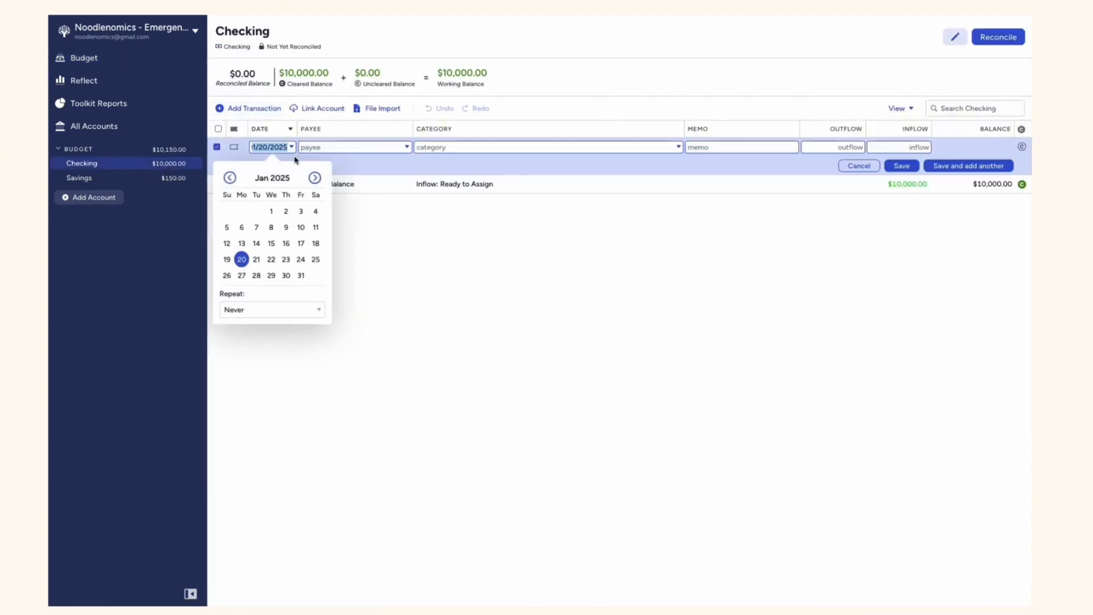
{"action": "left_click", "coordinate": [242, 244]}
{"action": "left_click", "coordinate": [336, 148]}
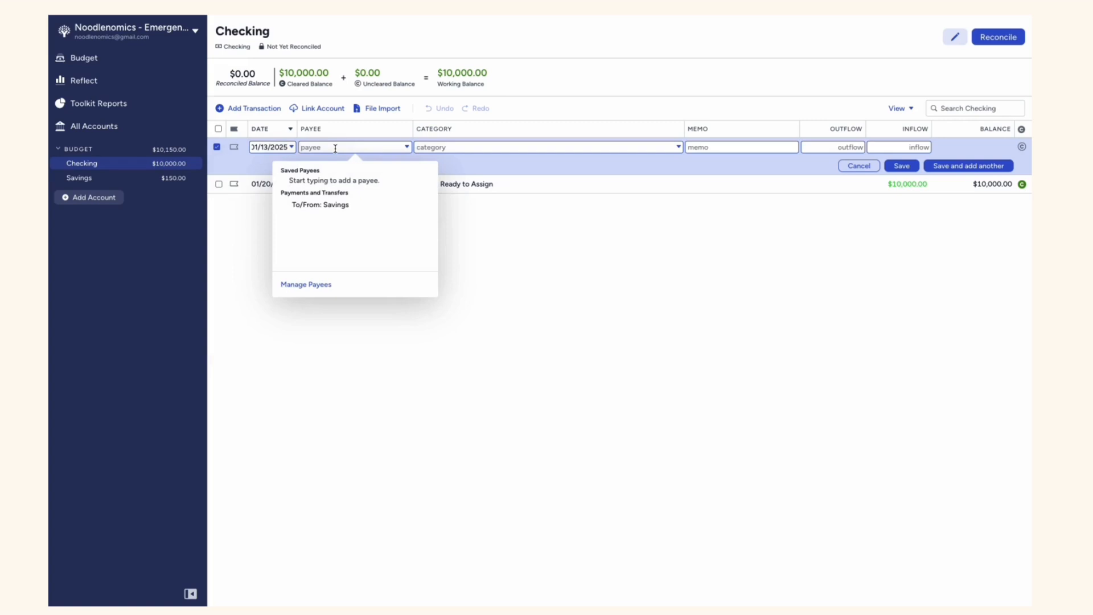
{"action": "type", "text": "Paycheck"}
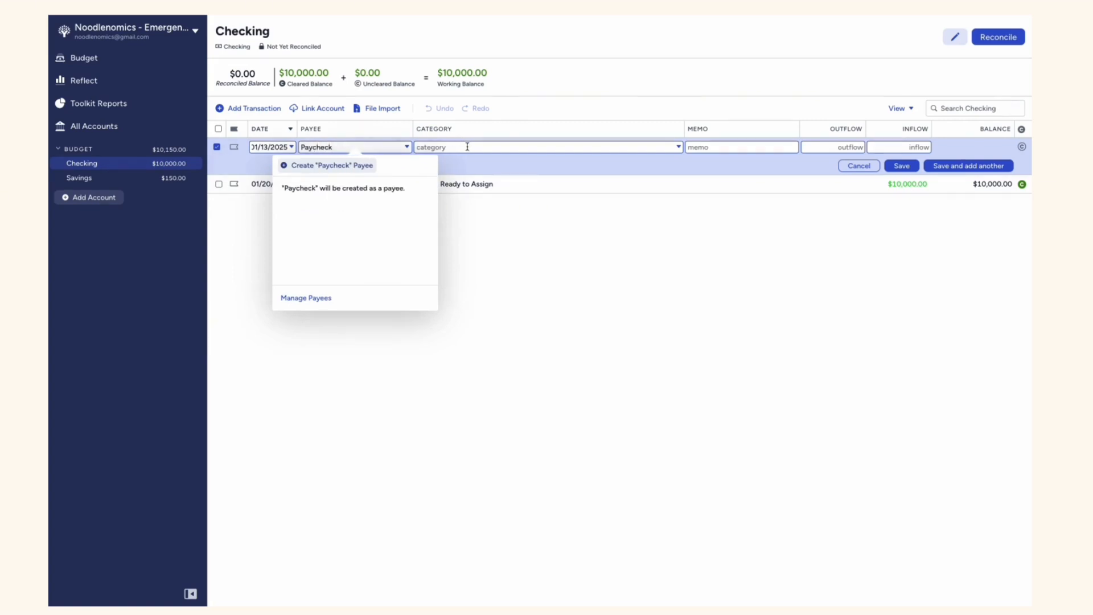
{"action": "left_click", "coordinate": [467, 147]}
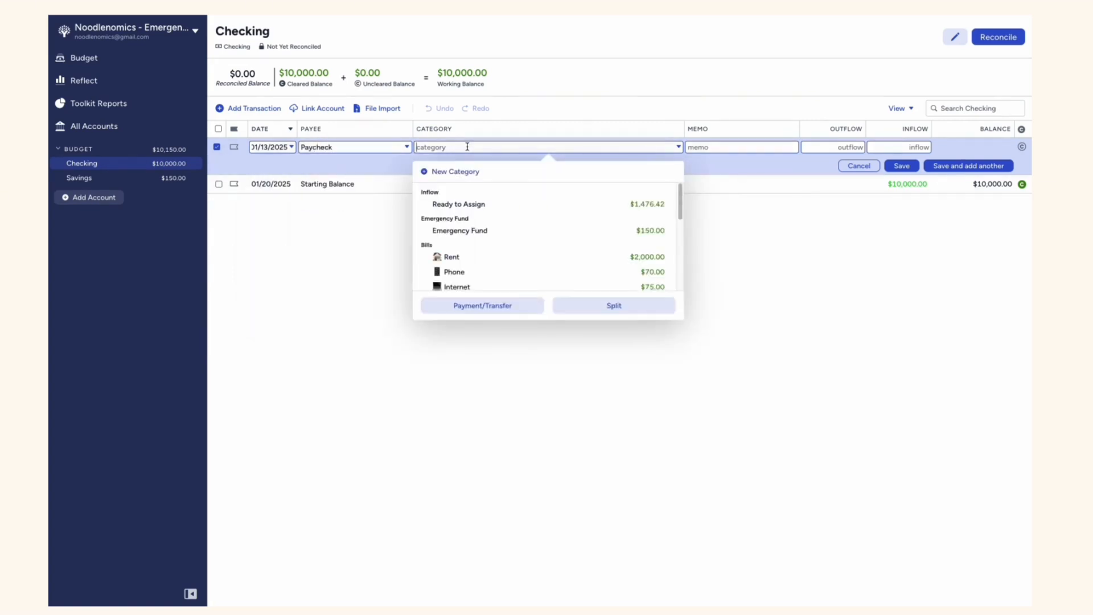
{"action": "left_click", "coordinate": [469, 203]}
{"action": "left_click", "coordinate": [911, 147]}
{"action": "type", "text": "4500"}
{"action": "left_click", "coordinate": [901, 166]}
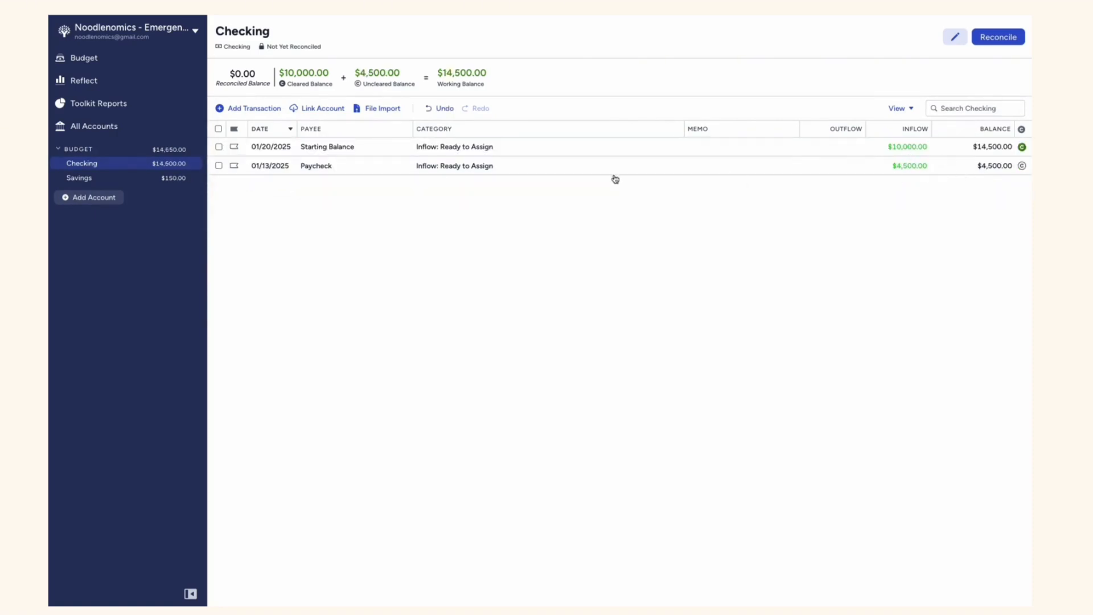
Change the Starting Balance transaction's date to 01/01/2025 and mark the Paycheck transaction as cleared
{"action": "left_click", "coordinate": [263, 149]}
{"action": "left_click", "coordinate": [264, 149]}
{"action": "left_click", "coordinate": [272, 210]}
{"action": "left_click", "coordinate": [574, 259]}
{"action": "left_click", "coordinate": [1005, 166]}
{"action": "left_click", "coordinate": [1022, 147]}
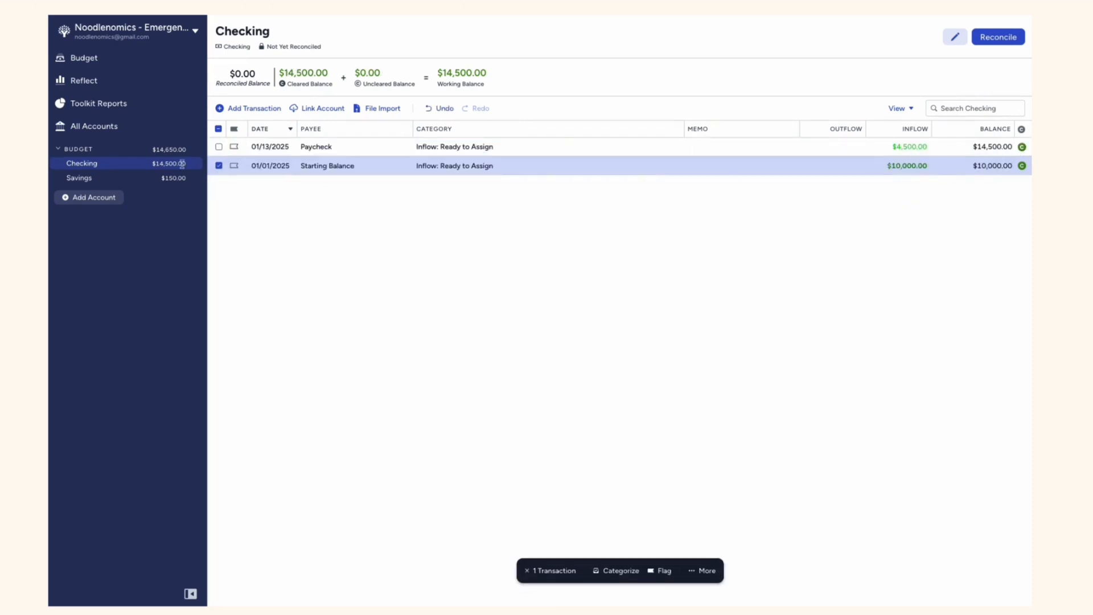
Auto-assign the underfunded amount to the Emergency Fund category in the January budget
{"action": "left_click", "coordinate": [127, 60]}
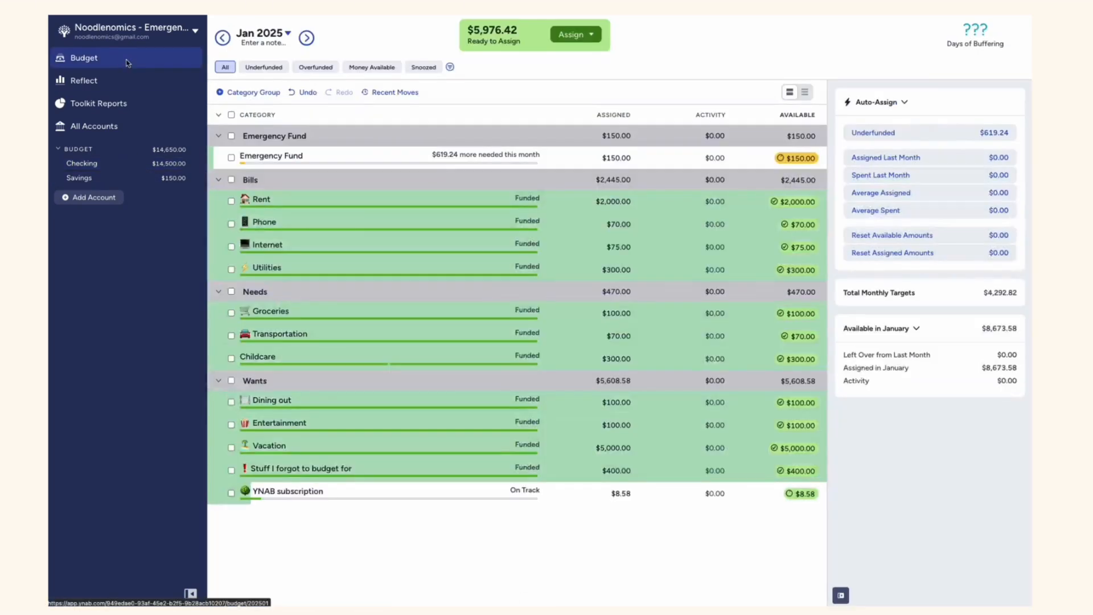
{"action": "left_click", "coordinate": [613, 157]}
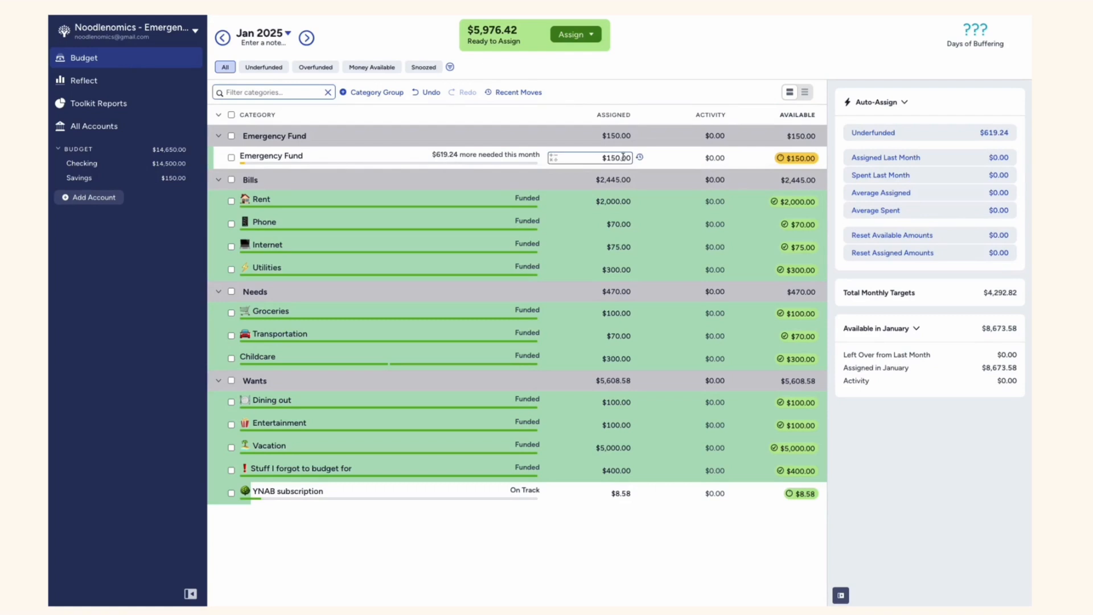
{"action": "left_click", "coordinate": [625, 158]}
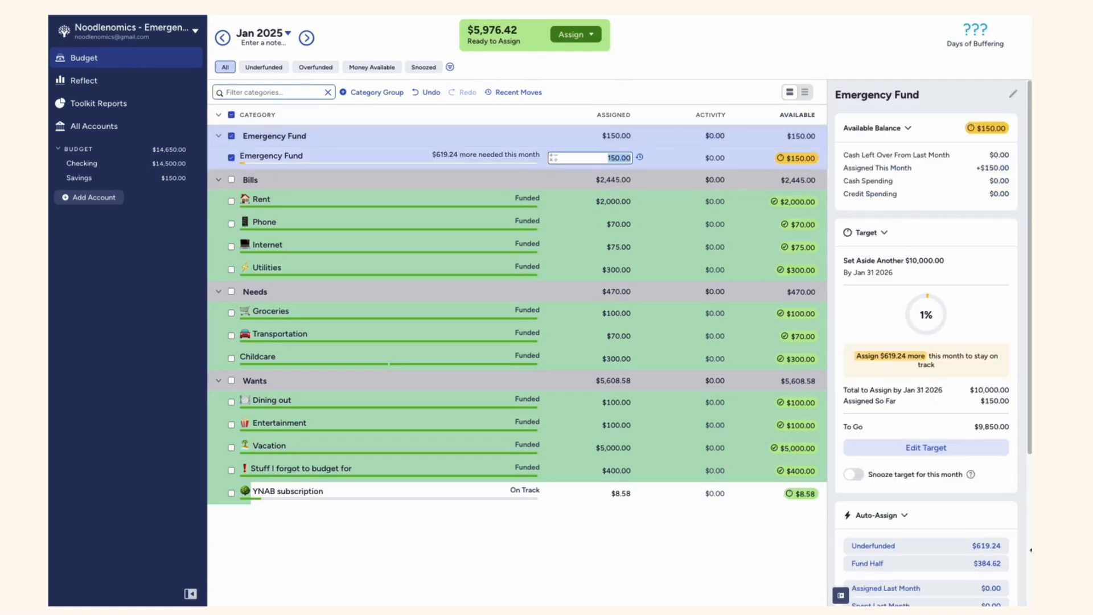
{"action": "scroll", "coordinate": [922, 501], "scroll_direction": "down", "scroll_amount": 1}
{"action": "left_click", "coordinate": [965, 529]}
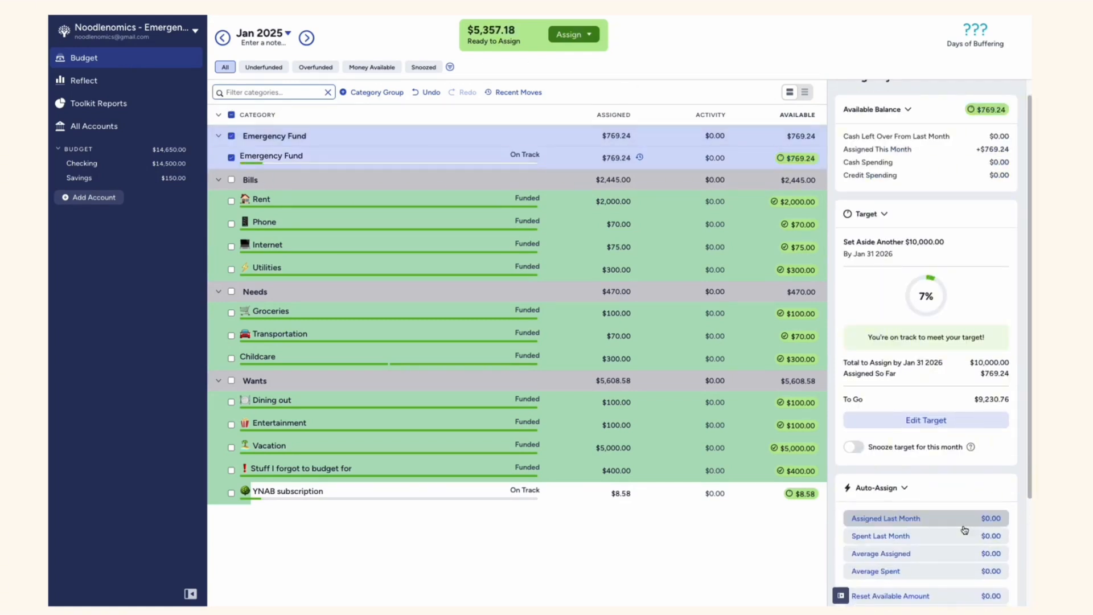
{"action": "left_click", "coordinate": [231, 158]}
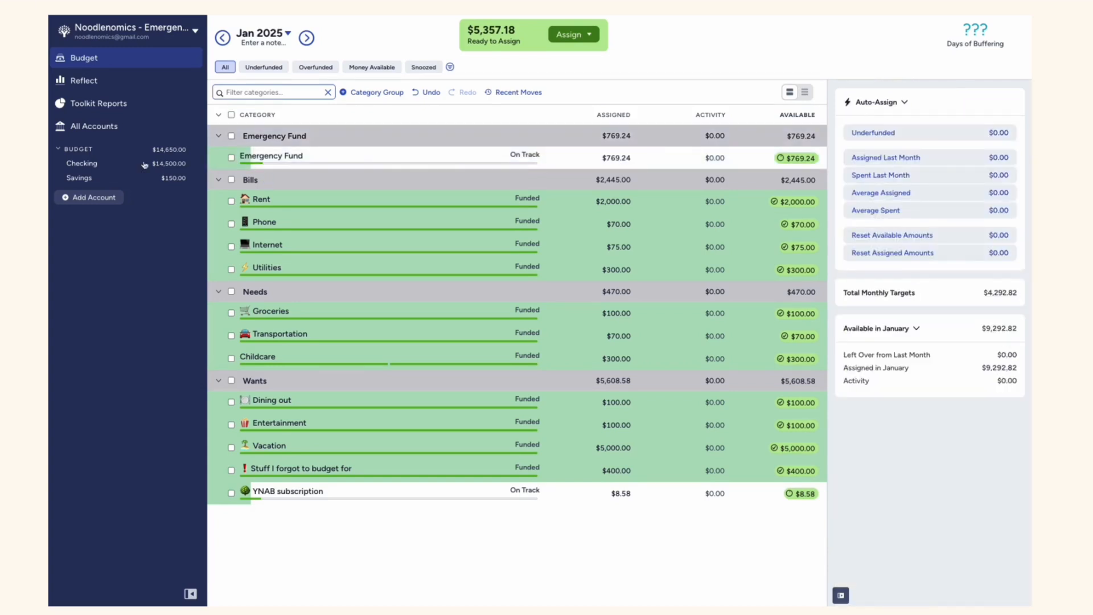
{"action": "left_click", "coordinate": [170, 165]}
{"action": "left_click", "coordinate": [262, 108]}
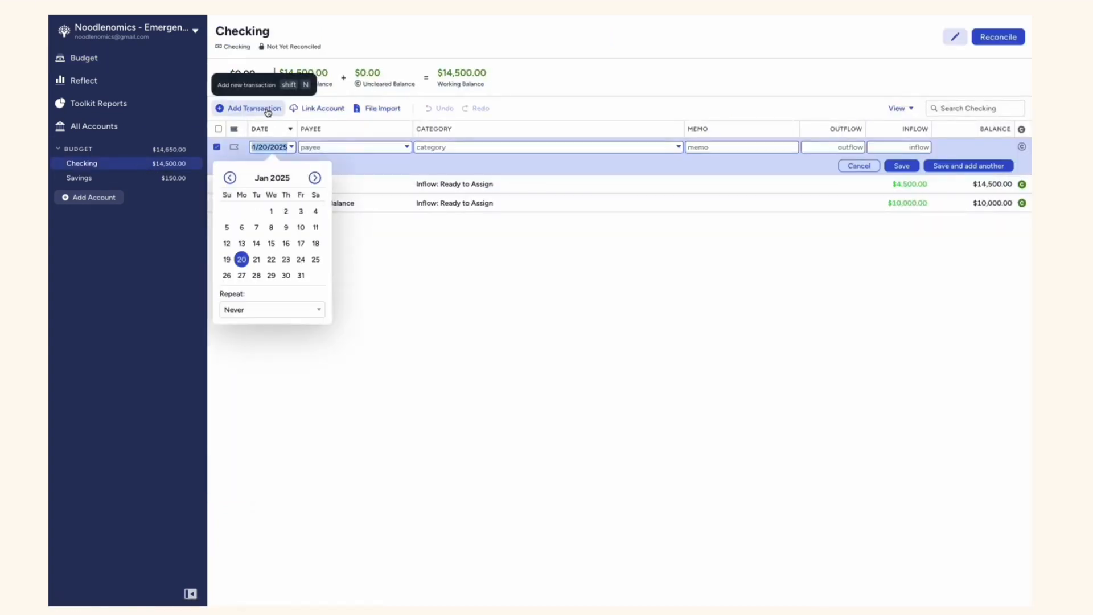
{"action": "left_click", "coordinate": [256, 243]}
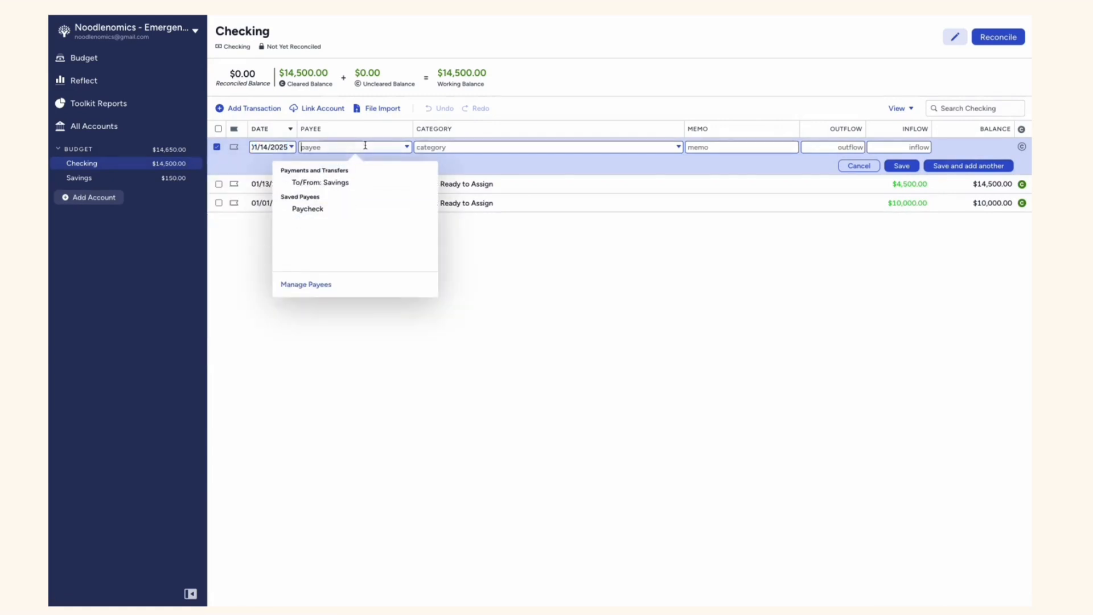
{"action": "left_click", "coordinate": [344, 185]}
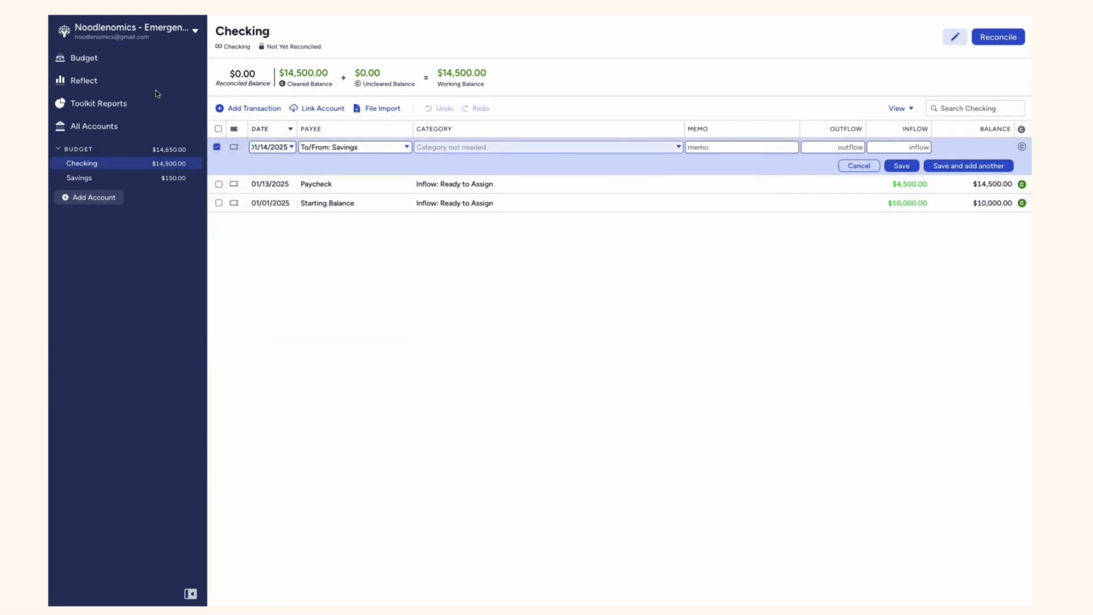
{"action": "left_click", "coordinate": [860, 148]}
{"action": "type", "text": "769.14"}
{"action": "left_click_drag", "start_coordinate": [865, 147], "coordinate": [833, 148]}
{"action": "left_click", "coordinate": [858, 166]}
{"action": "left_click", "coordinate": [84, 58]}
{"action": "left_click", "coordinate": [613, 158]}
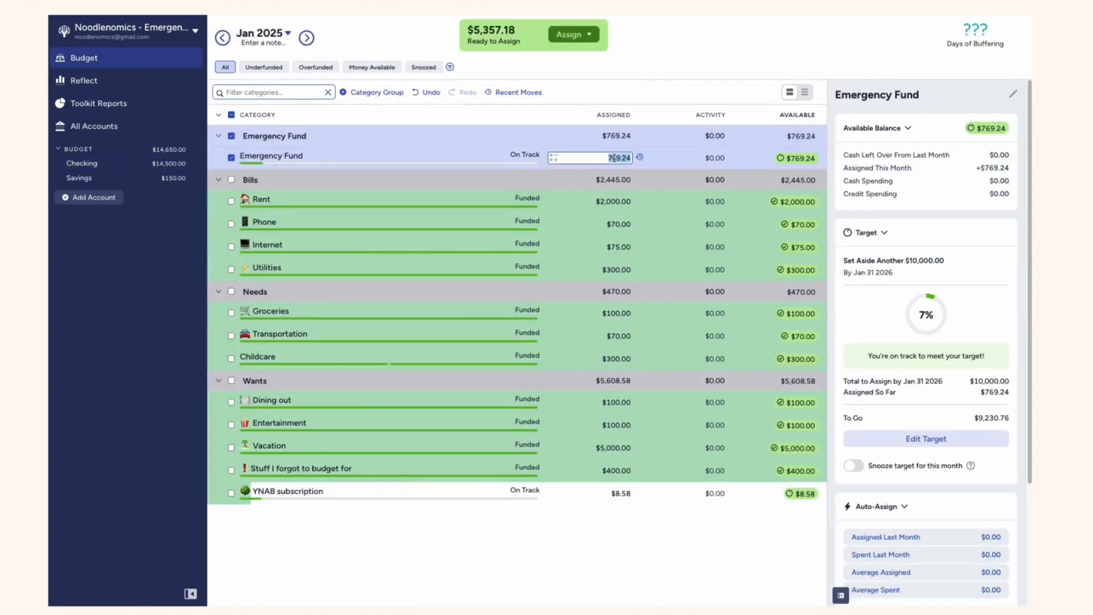
Record a $619.24 transfer from Checking to Savings dated 01/14/2025 with the memo "Emergency Fund Xfer", and check the Savings account
{"action": "left_click", "coordinate": [131, 163]}
{"action": "left_click", "coordinate": [249, 108]}
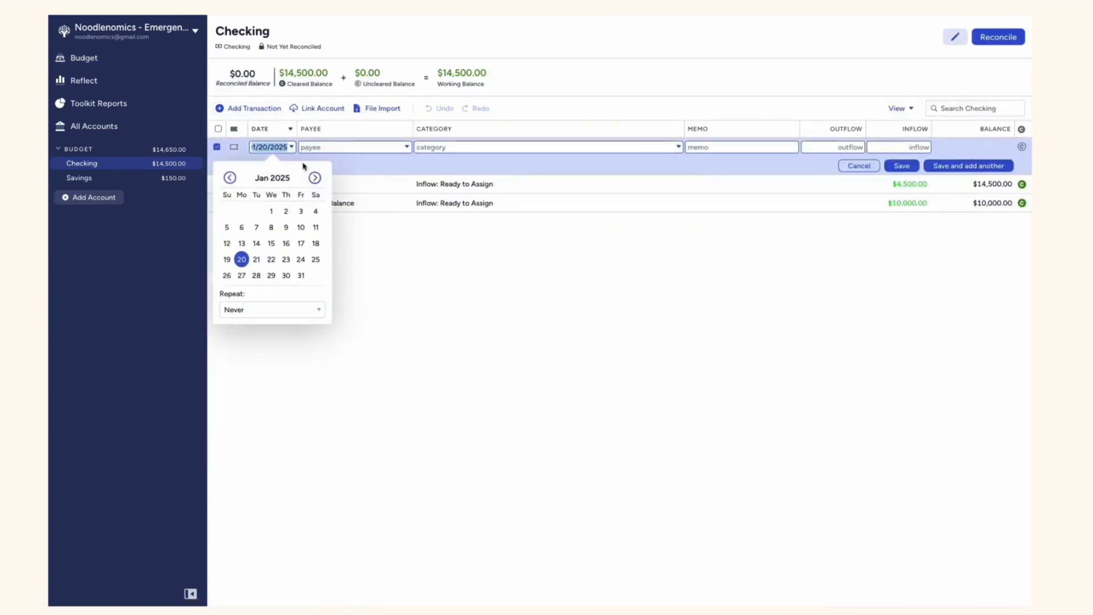
{"action": "left_click", "coordinate": [255, 244]}
{"action": "left_click", "coordinate": [324, 181]}
{"action": "left_click", "coordinate": [762, 152]}
{"action": "type", "text": "Emer"}
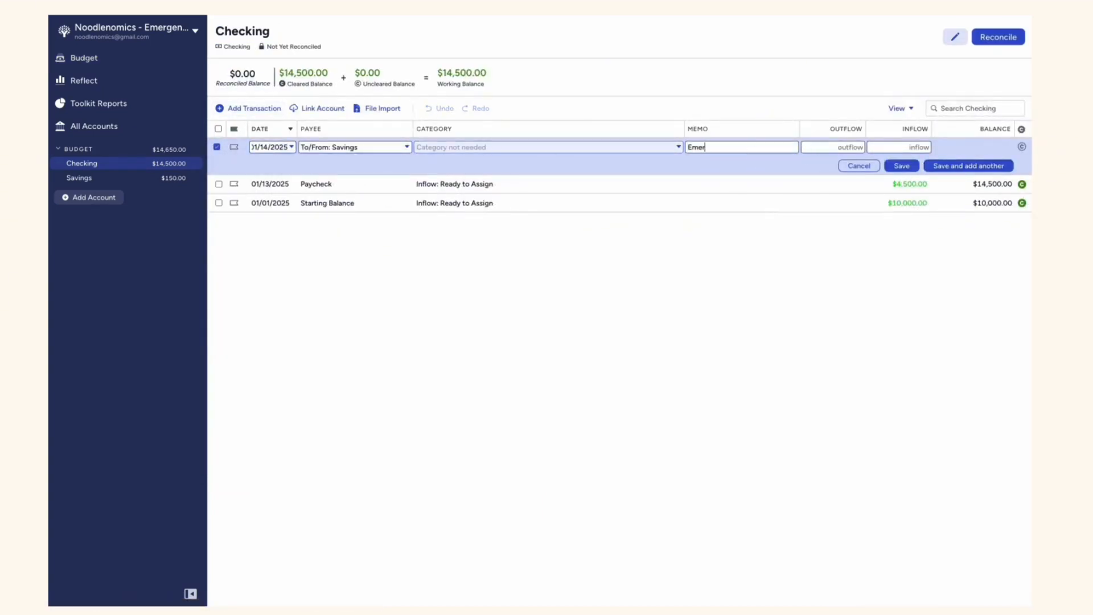
{"action": "type", "text": "gency Fund Xfer"}
{"action": "left_click", "coordinate": [844, 147]}
{"action": "type", "text": "259.24"}
{"action": "left_click", "coordinate": [904, 166]}
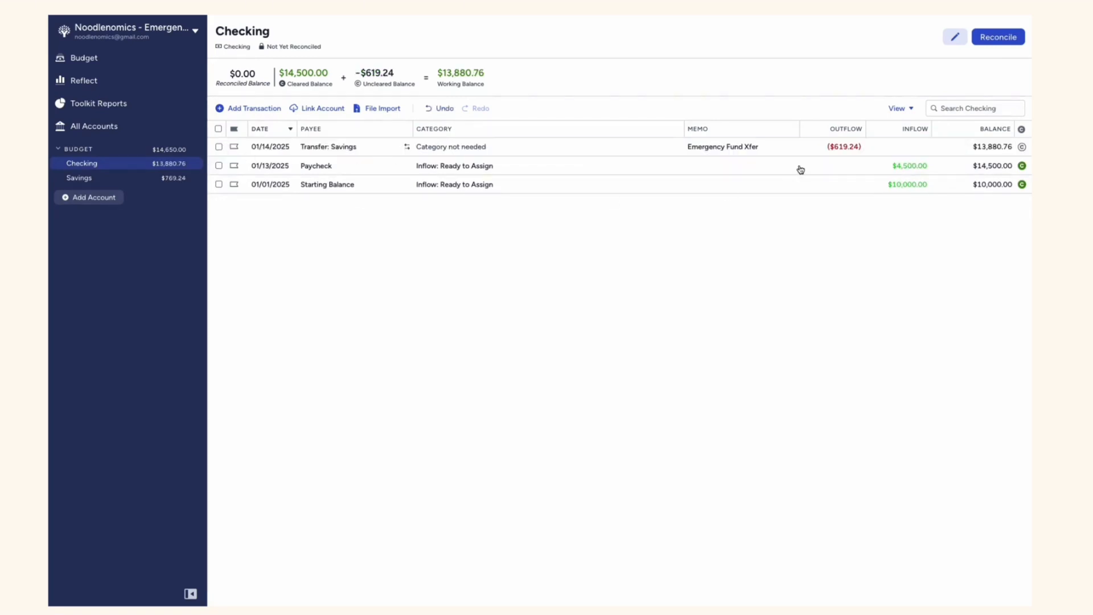
{"action": "left_click", "coordinate": [179, 179]}
Auto-assign the underfunded amount to the Emergency Fund category in the February 2025 budget
{"action": "left_click", "coordinate": [170, 58]}
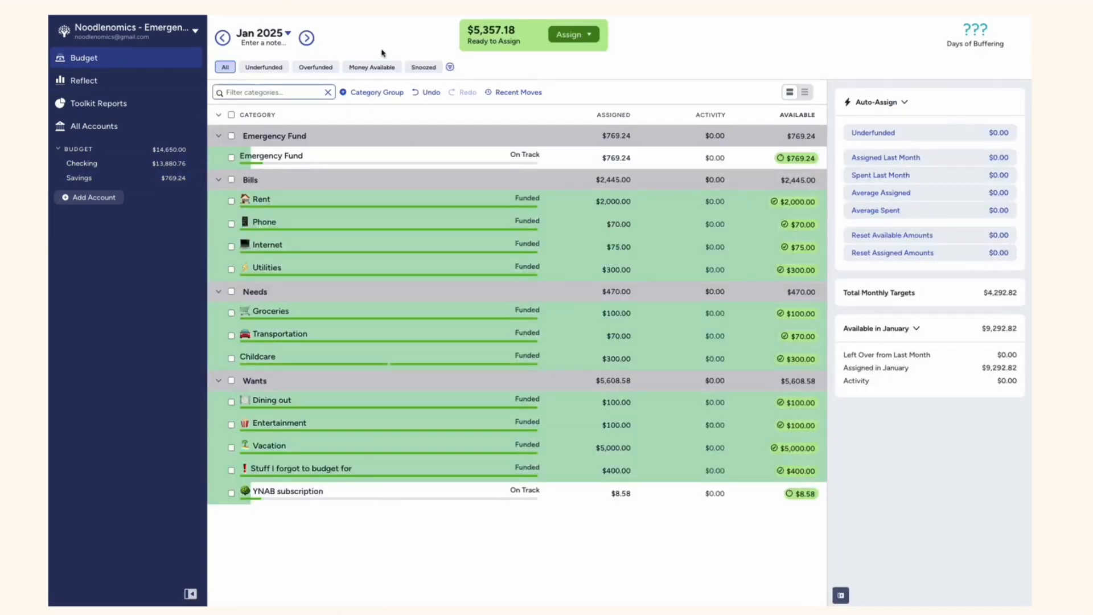
{"action": "left_click", "coordinate": [306, 37]}
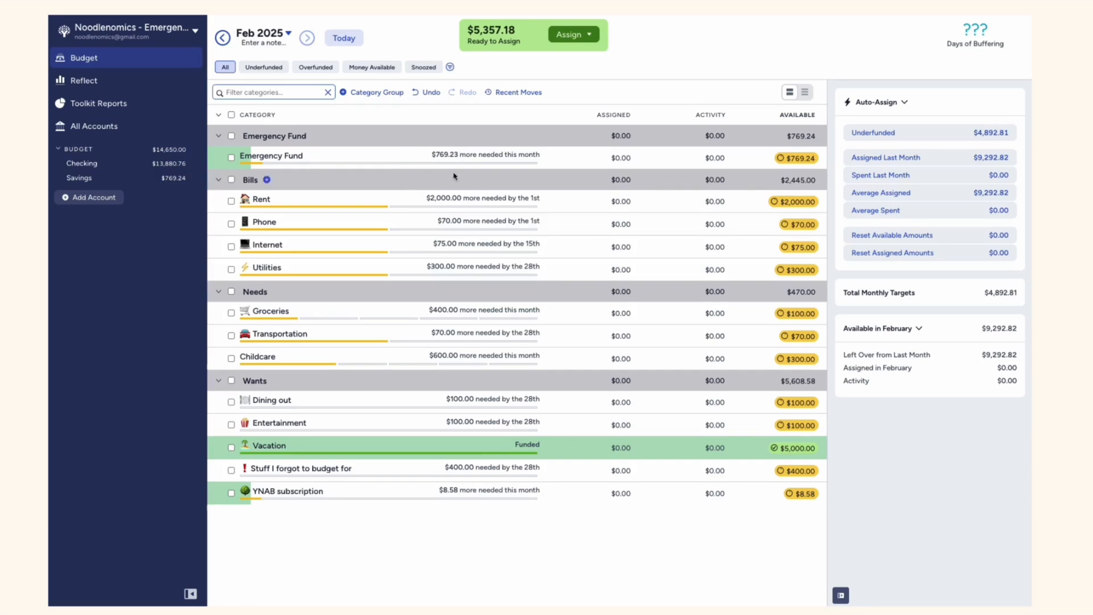
{"action": "left_click", "coordinate": [231, 158]}
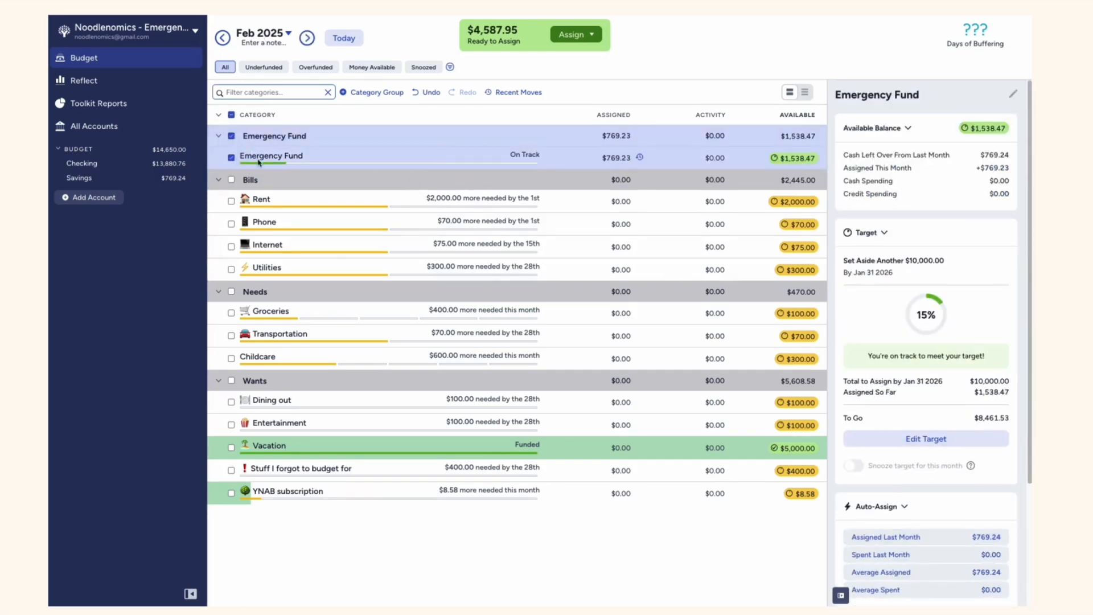
{"action": "left_click", "coordinate": [232, 157]}
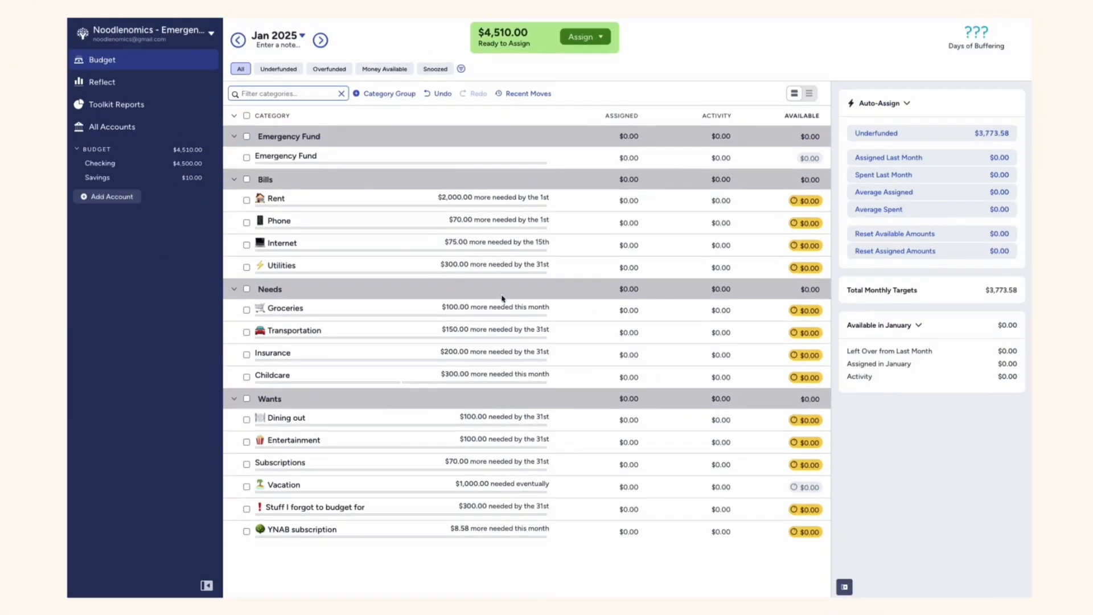
Record a $2,100 Paycheck inflow in the Checking account dated 01/10/2025, categorized as Inflow: Ready to Assign
{"action": "left_click", "coordinate": [503, 155]}
{"action": "left_click", "coordinate": [246, 157]}
{"action": "left_click", "coordinate": [163, 168]}
{"action": "left_click", "coordinate": [265, 109]}
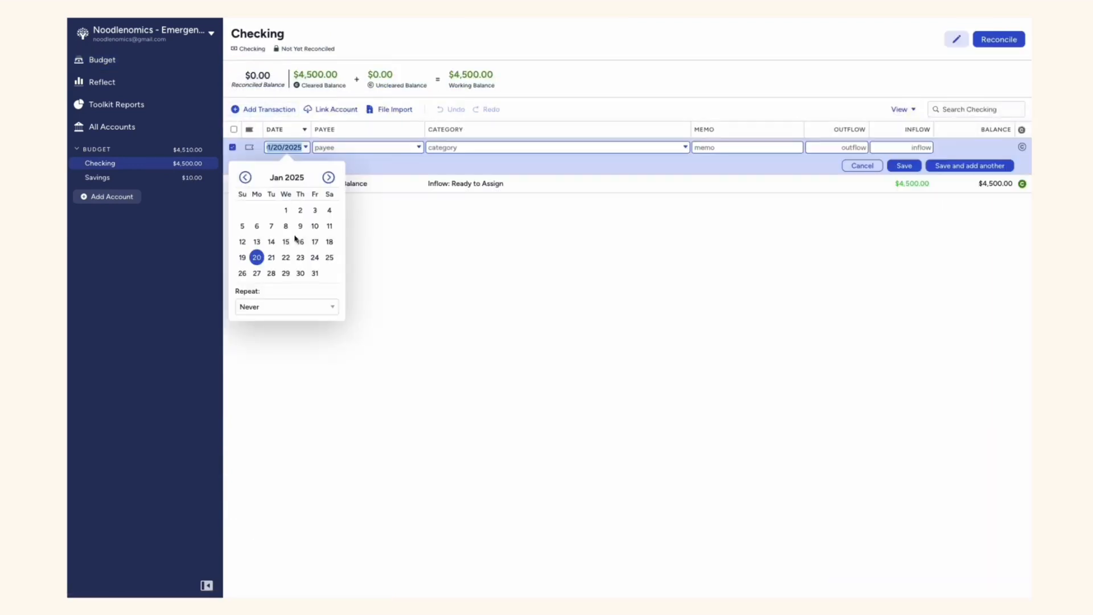
{"action": "left_click", "coordinate": [315, 226]}
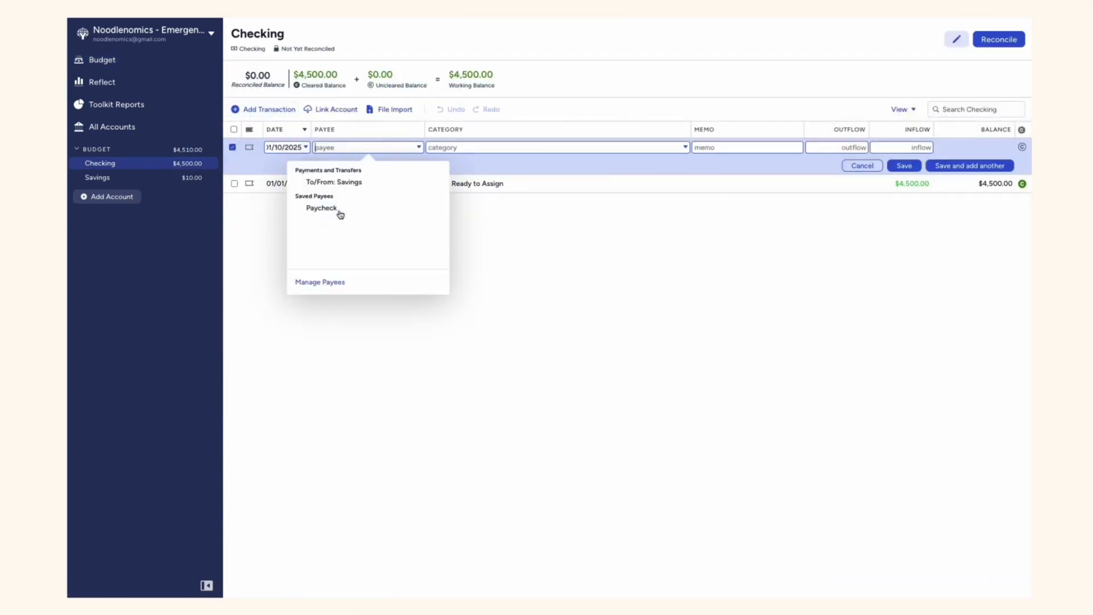
{"action": "left_click", "coordinate": [335, 214]}
{"action": "left_click", "coordinate": [905, 147]}
{"action": "type", "text": "2500"}
{"action": "left_click_drag", "start_coordinate": [912, 148], "coordinate": [946, 146]}
{"action": "type", "text": "2,100"}
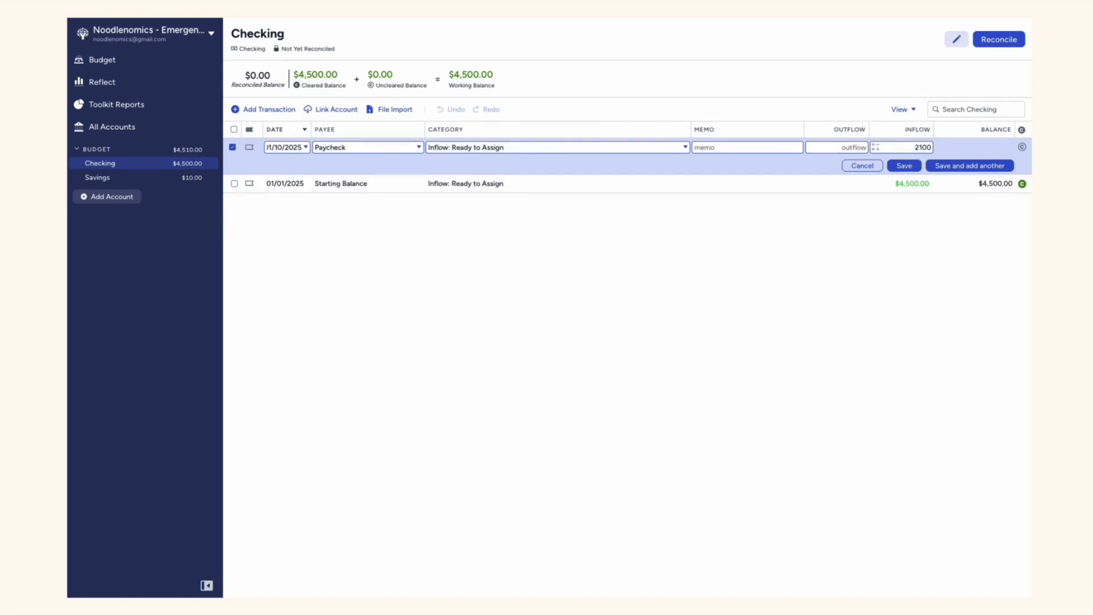
{"action": "left_click", "coordinate": [891, 168]}
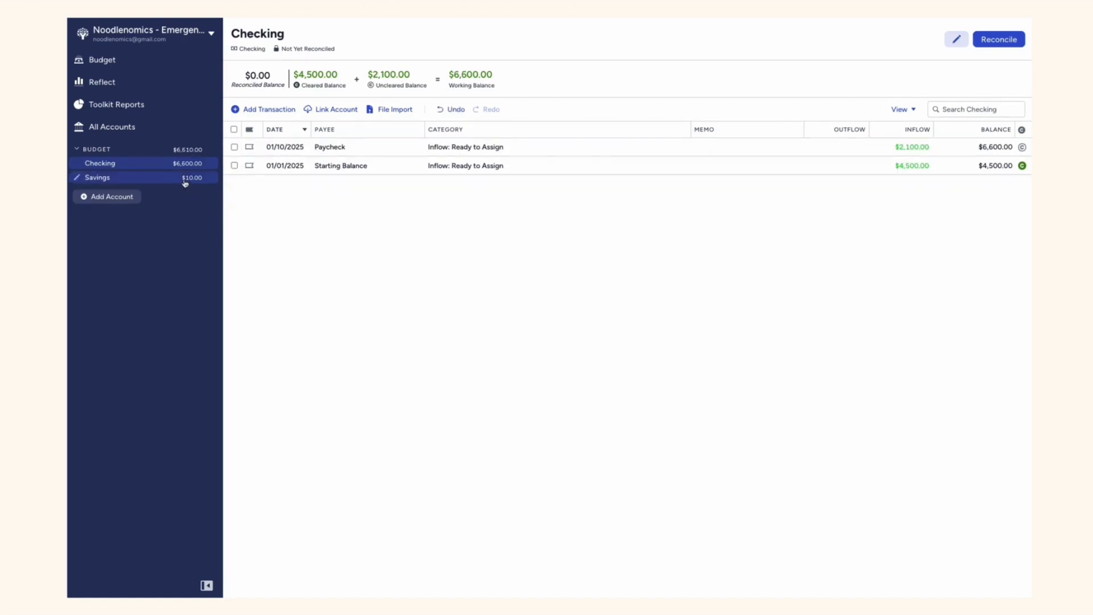
Add a note to the Emergency Fund category: "Biweekly Pay = $2100", "% to set aside = 10%", "$ to set aside = $210"
{"action": "left_click", "coordinate": [171, 68]}
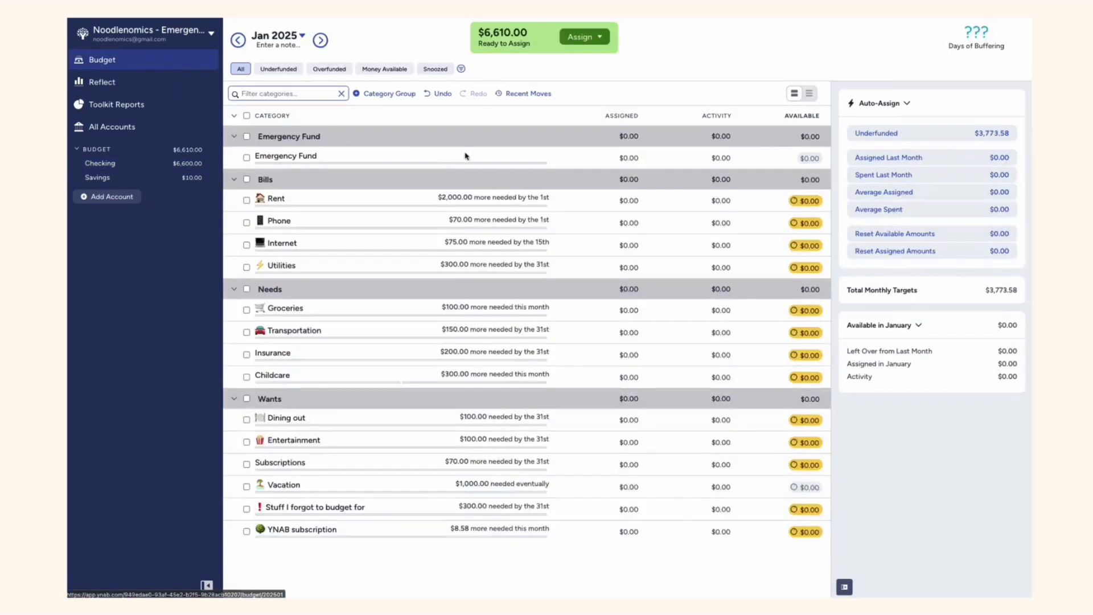
{"action": "left_click", "coordinate": [571, 157]}
{"action": "left_click", "coordinate": [898, 516]}
{"action": "type", "text": "Biwe"}
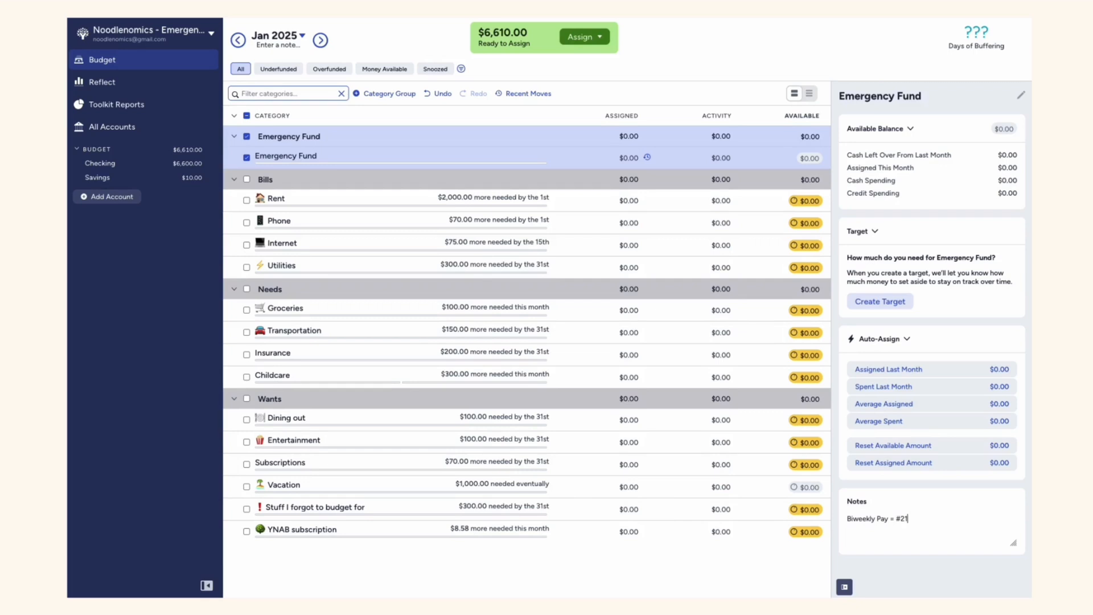
{"action": "type", "text": "ekly Pay = $2100"}
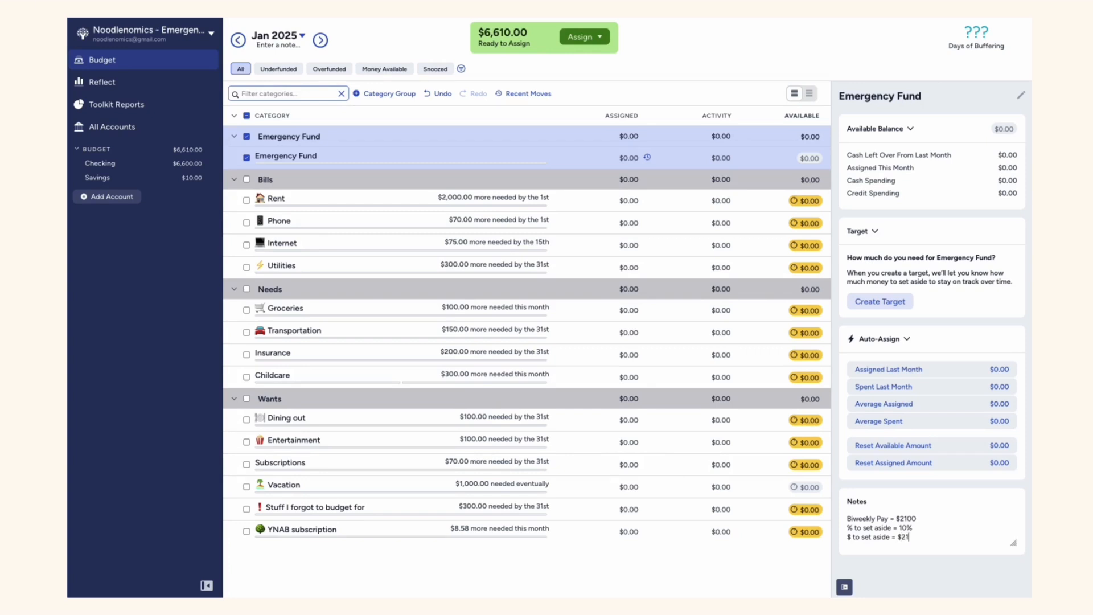
{"action": "left_click", "coordinate": [923, 547]}
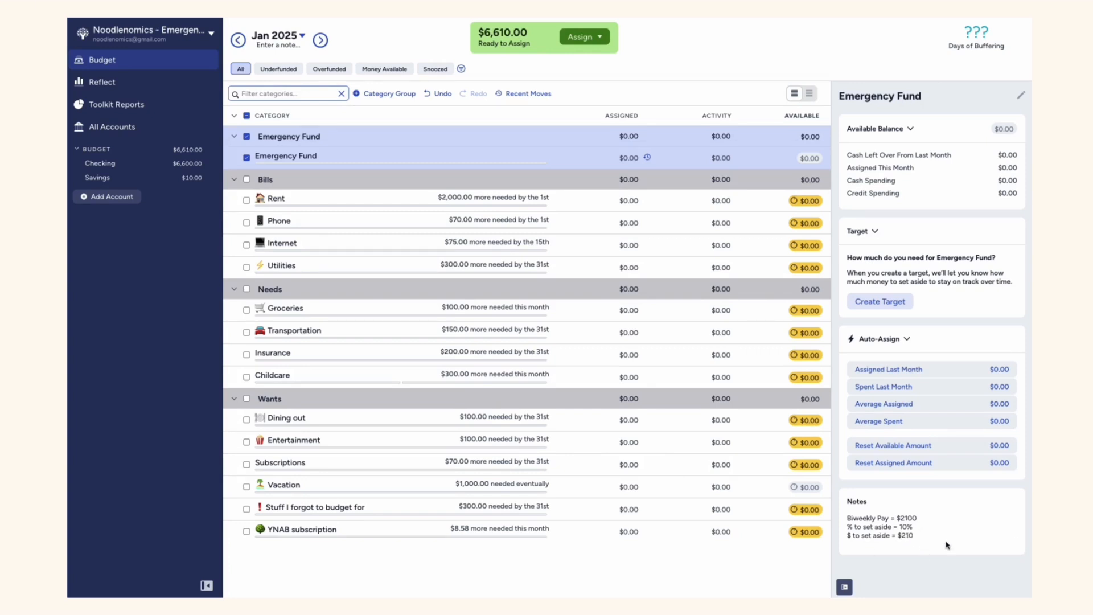
{"action": "left_click", "coordinate": [879, 301]}
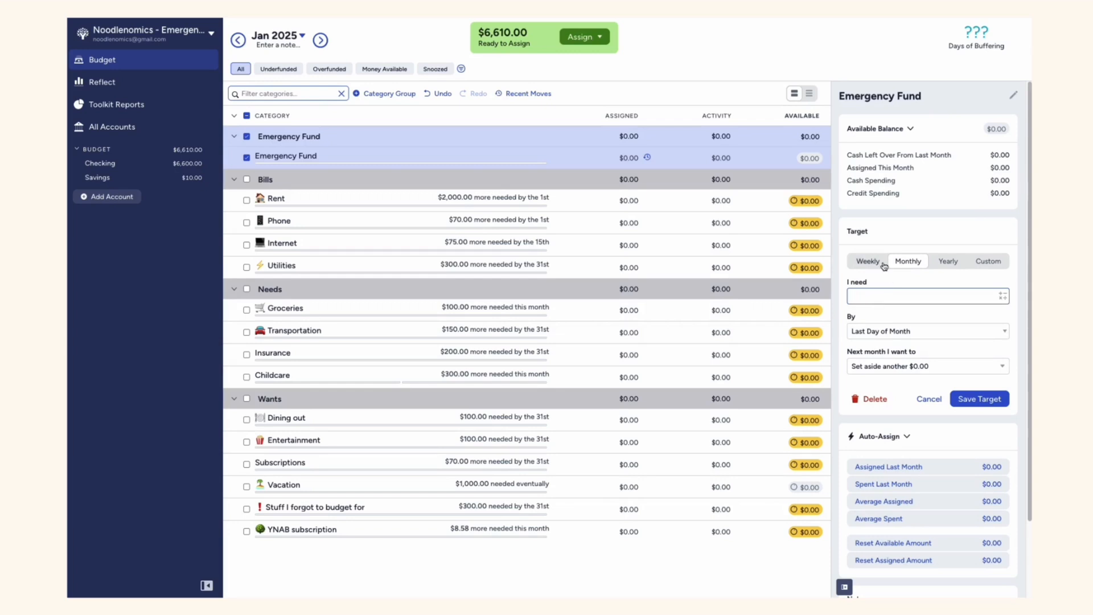
{"action": "left_click", "coordinate": [987, 262]}
{"action": "type", "text": "210"}
{"action": "left_click", "coordinate": [900, 317]}
{"action": "left_click", "coordinate": [899, 365]}
{"action": "left_click", "coordinate": [922, 351]}
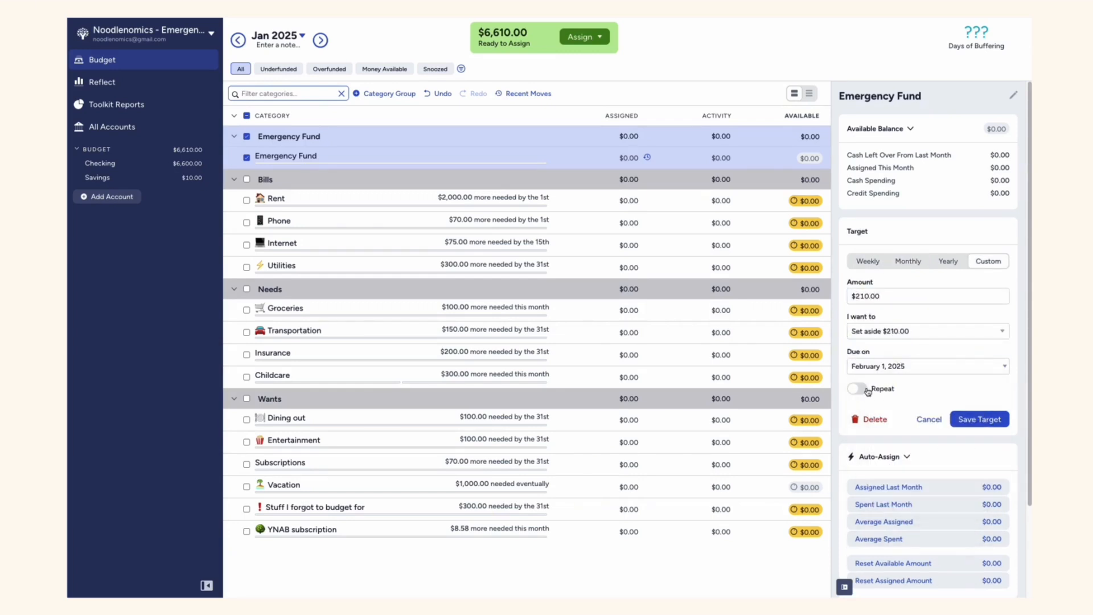
{"action": "left_click", "coordinate": [869, 391]}
{"action": "left_click", "coordinate": [907, 370]}
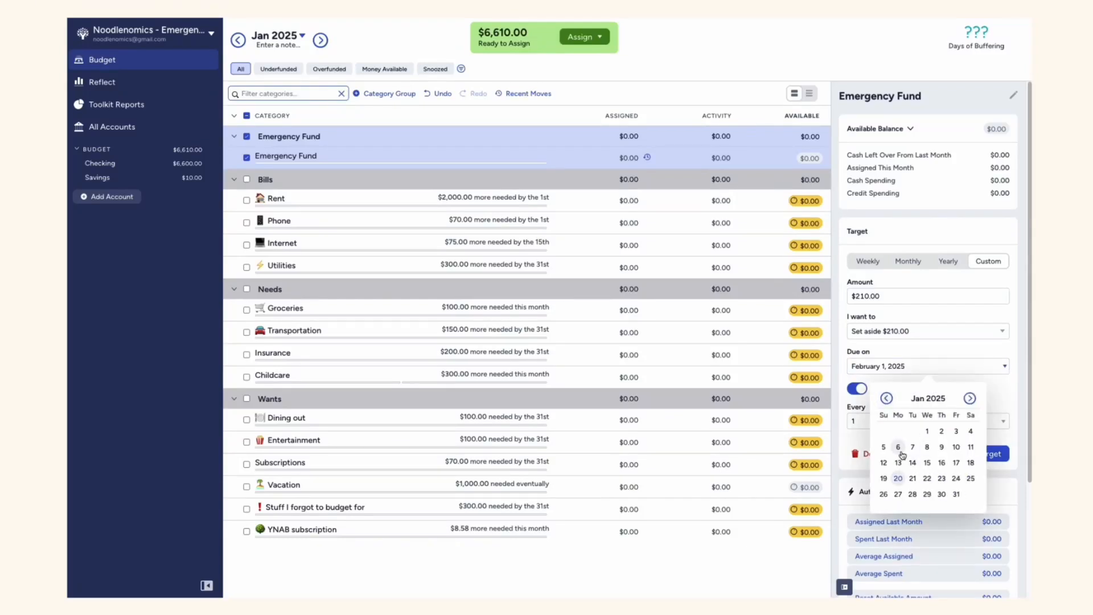
{"action": "left_click", "coordinate": [956, 447]}
{"action": "left_click", "coordinate": [886, 422]}
{"action": "left_click", "coordinate": [866, 433]}
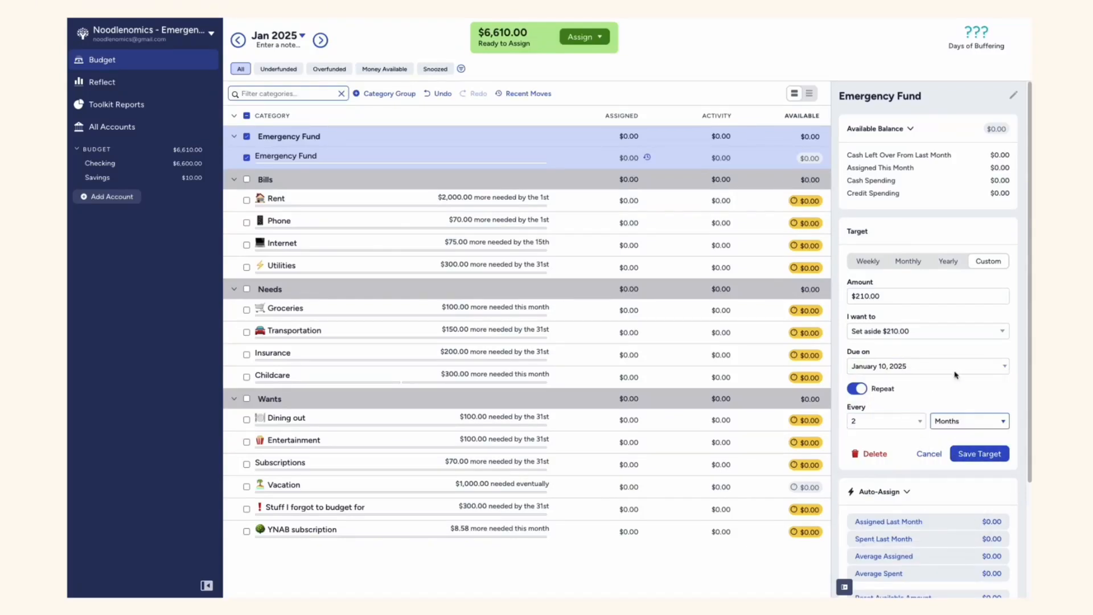
{"action": "left_click", "coordinate": [894, 263]}
{"action": "left_click", "coordinate": [899, 300]}
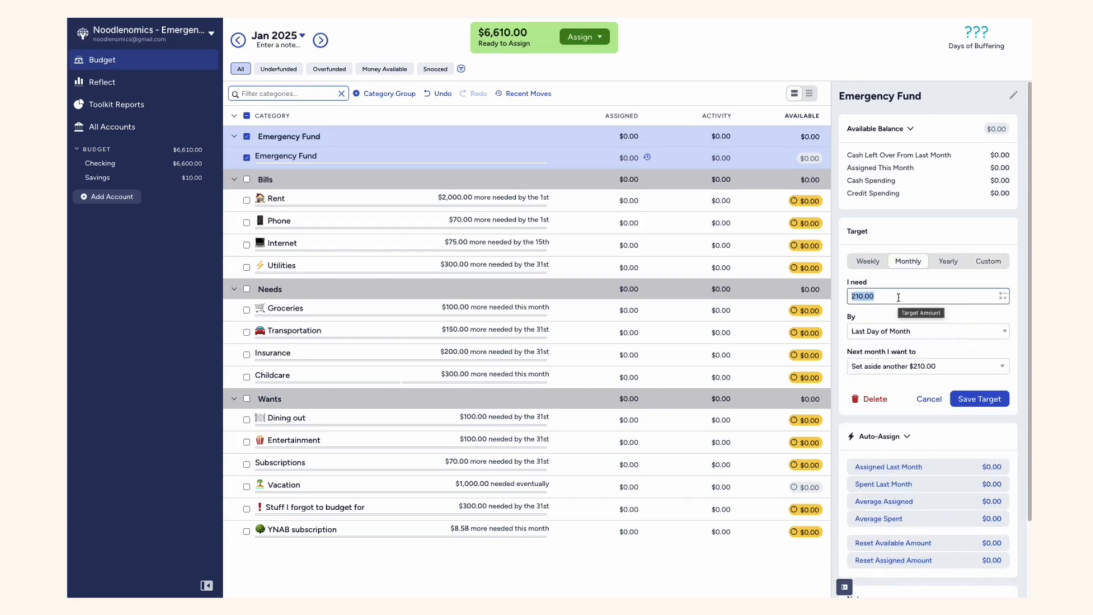
{"action": "left_click", "coordinate": [929, 398]}
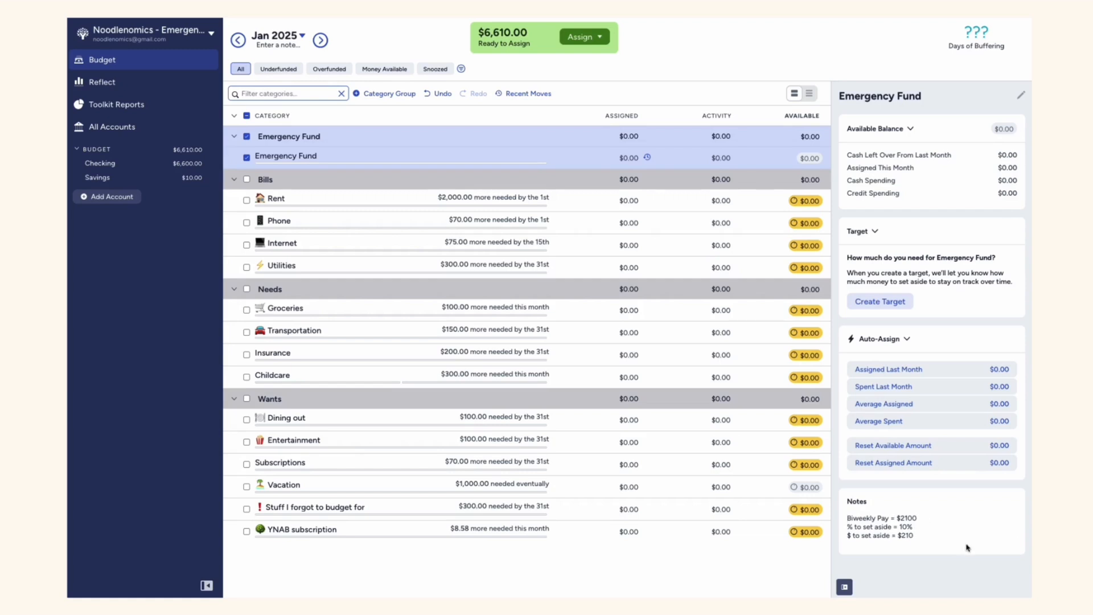
Append the line "Biweekly = 26 Paychecks = $210 x 26 = $5,460" to the Emergency Fund category's note
{"action": "left_click", "coordinate": [945, 535]}
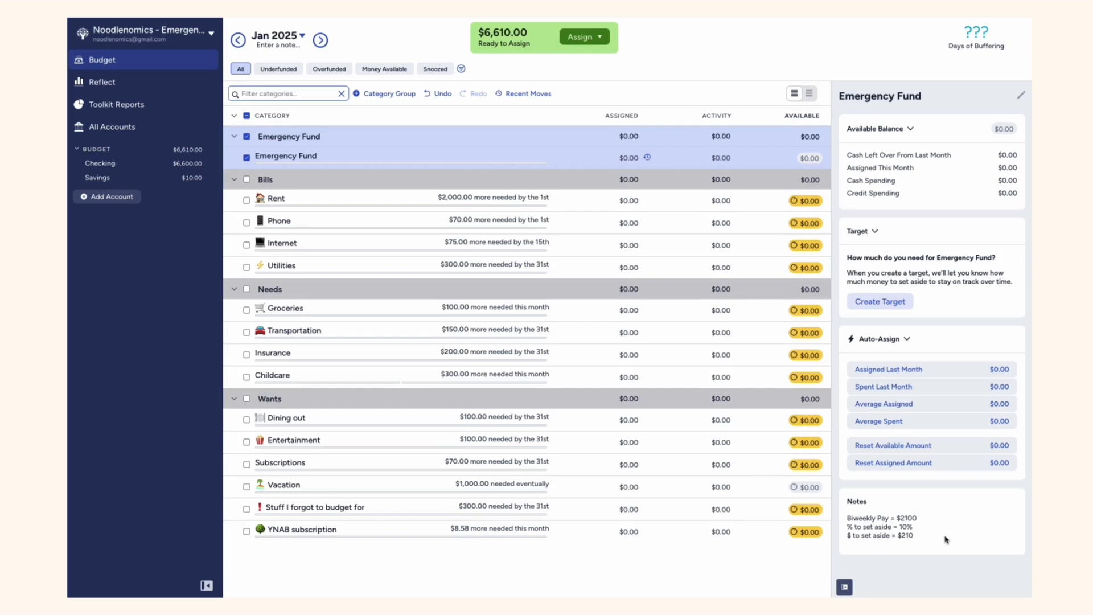
{"action": "left_click", "coordinate": [946, 539]}
{"action": "key", "text": "Return"}
{"action": "type", "text": "Biweekly"}
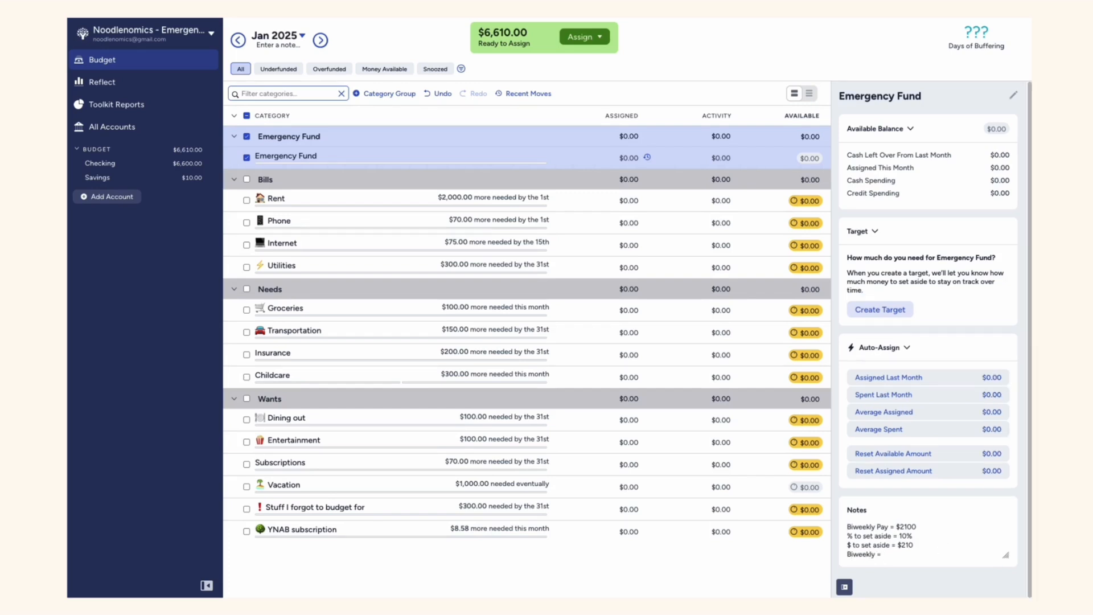
{"action": "type", "text": " = 26 Paychec"}
Start a yearly target for the Emergency Fund category, using the $5,460 amount copied from its note
{"action": "left_click_drag", "start_coordinate": [972, 553], "coordinate": [1003, 555]}
{"action": "key", "text": "ctrl+c"}
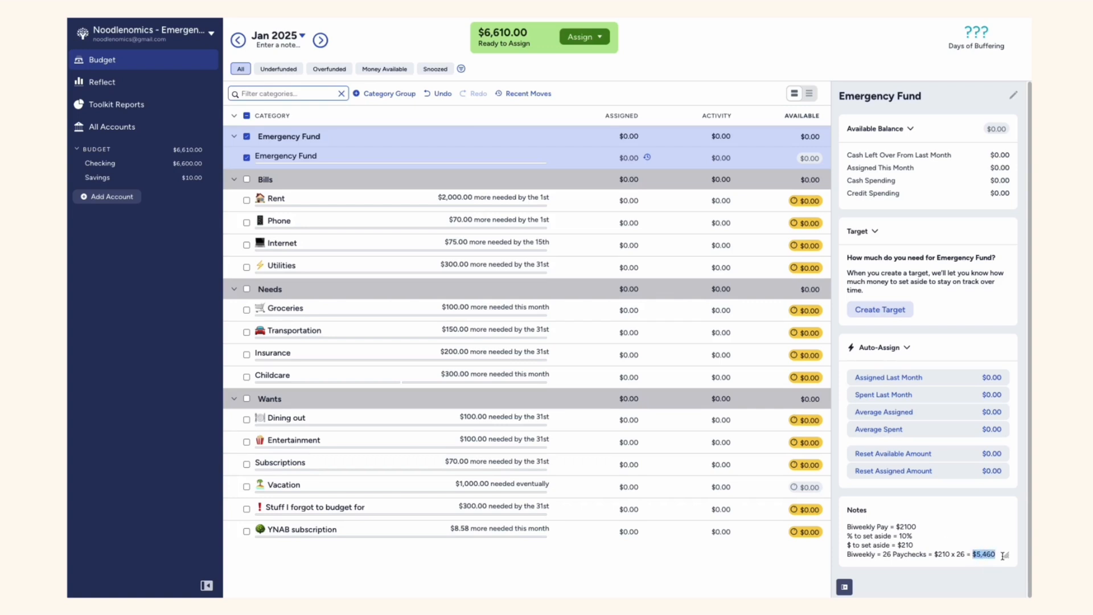
{"action": "left_click", "coordinate": [907, 313]}
{"action": "left_click", "coordinate": [948, 262]}
{"action": "left_click", "coordinate": [936, 296]}
{"action": "key", "text": "ctrl+v"}
{"action": "left_click", "coordinate": [934, 330]}
{"action": "left_click", "coordinate": [933, 329]}
{"action": "left_click", "coordinate": [988, 261]}
{"action": "left_click", "coordinate": [948, 261]}
Make the yearly target due by December 31, 2025, set aside another $5,460 each following year, and save it
{"action": "left_click", "coordinate": [938, 331]}
{"action": "left_click", "coordinate": [970, 363]}
{"action": "left_click", "coordinate": [969, 363]}
{"action": "left_click", "coordinate": [970, 363]}
{"action": "left_click", "coordinate": [969, 364]}
{"action": "left_click", "coordinate": [969, 364]}
{"action": "left_click", "coordinate": [970, 363]}
{"action": "left_click", "coordinate": [970, 363]}
{"action": "left_click", "coordinate": [969, 363]}
{"action": "left_click", "coordinate": [928, 459]}
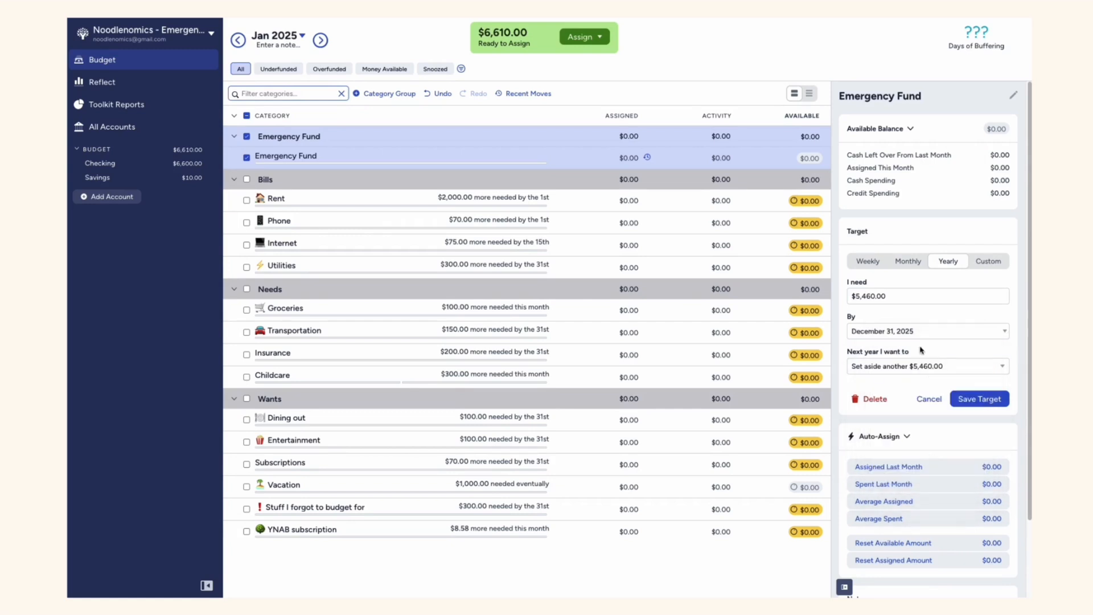
{"action": "left_click", "coordinate": [939, 367]}
{"action": "left_click", "coordinate": [950, 350]}
{"action": "left_click", "coordinate": [977, 399]}
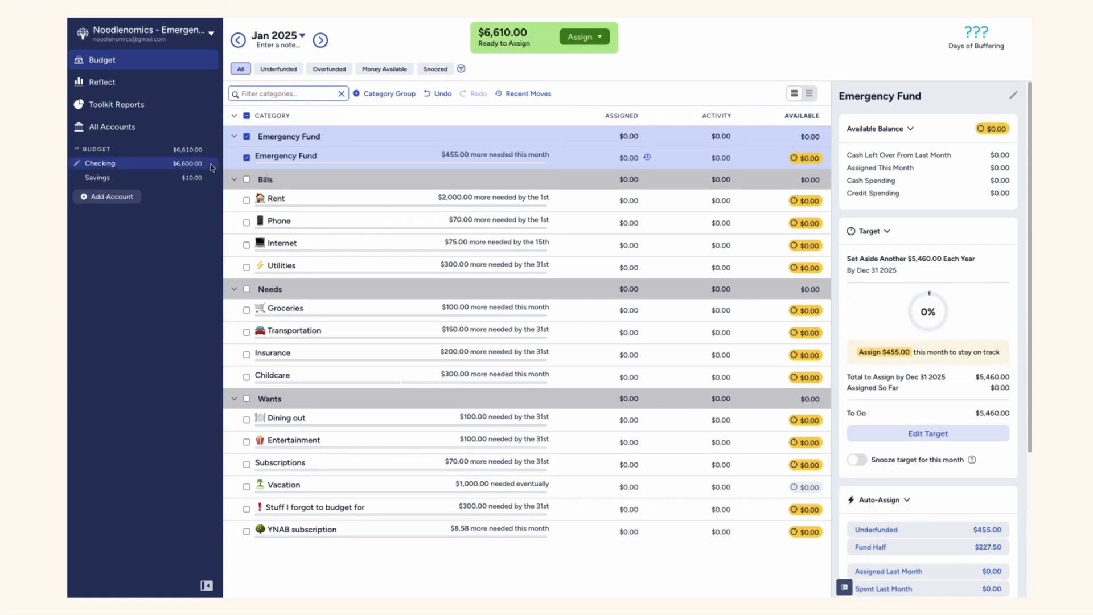
{"action": "left_click", "coordinate": [246, 158]}
Assign $210 to the Emergency Fund category in the January 2025 budget
{"action": "mouse_move", "coordinate": [898, 366]}
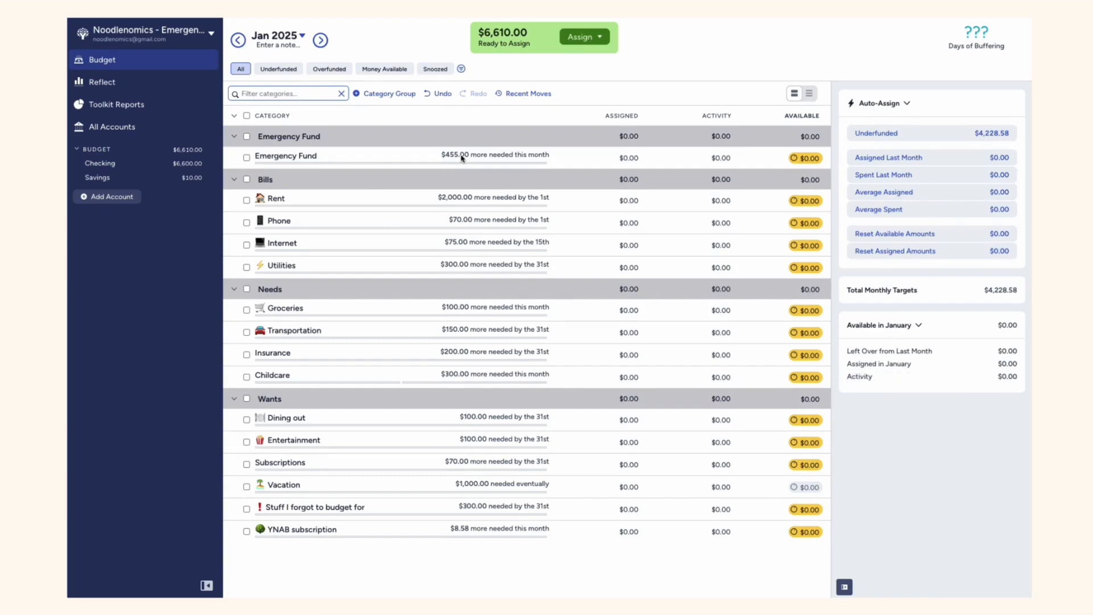
{"action": "left_click", "coordinate": [605, 158]}
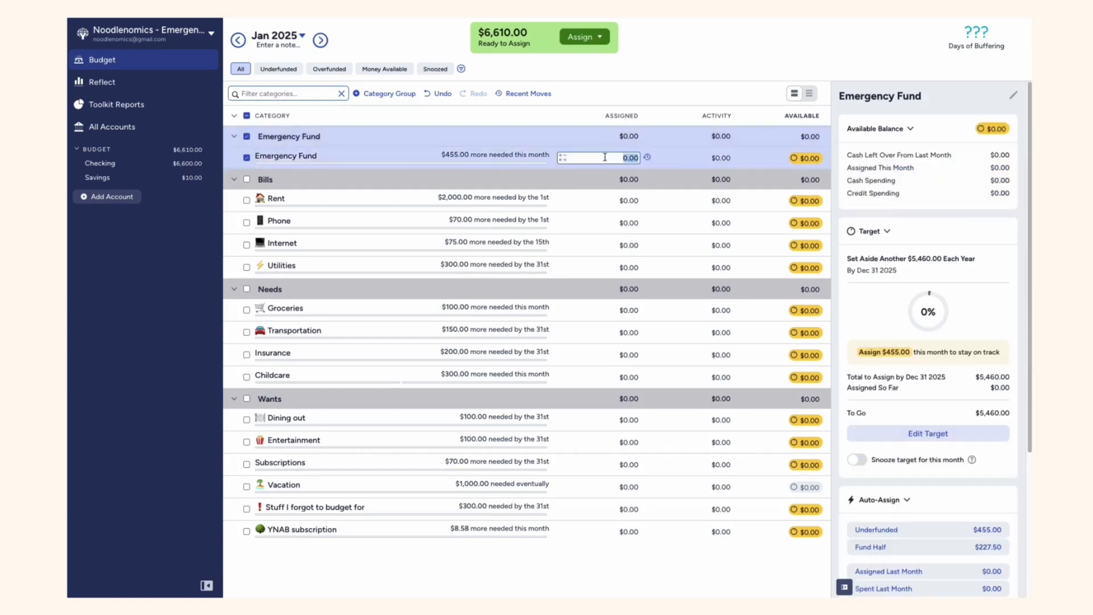
{"action": "type", "text": "210"}
{"action": "key", "text": "Return"}
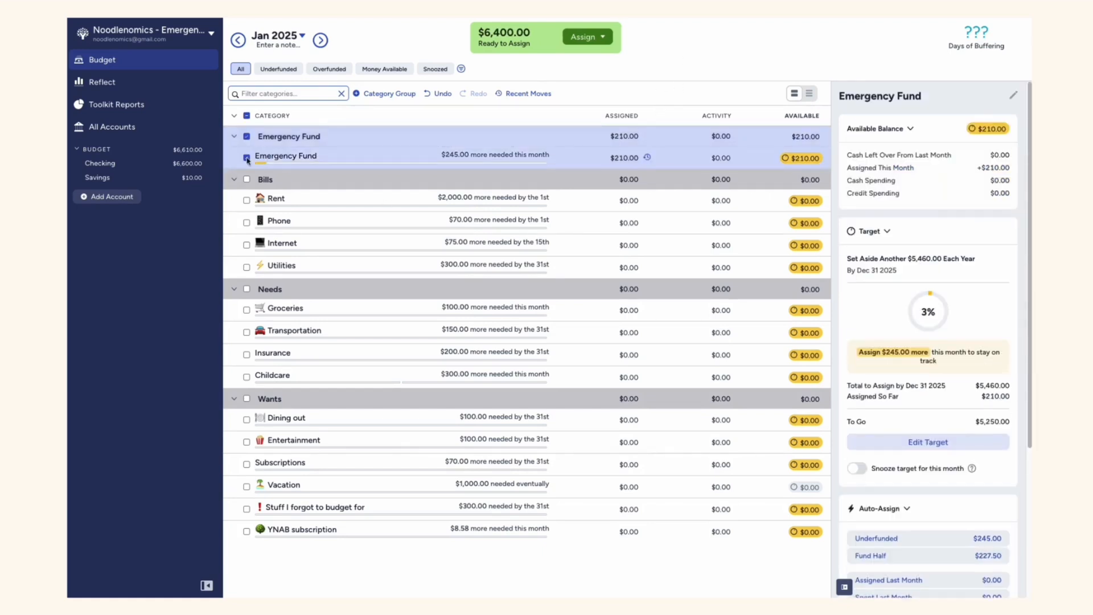
{"action": "left_click", "coordinate": [247, 158]}
Auto-assign the underfunded amounts to the Bills, Needs and Wants category groups in January 2025
{"action": "left_click", "coordinate": [247, 179]}
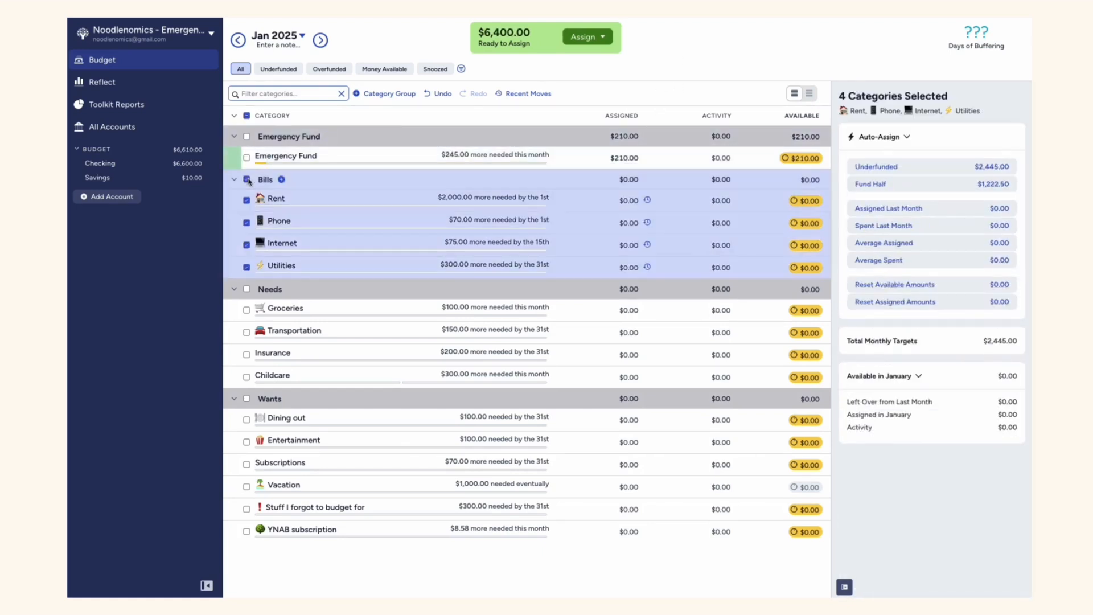
{"action": "left_click", "coordinate": [902, 169]}
{"action": "left_click", "coordinate": [247, 180]}
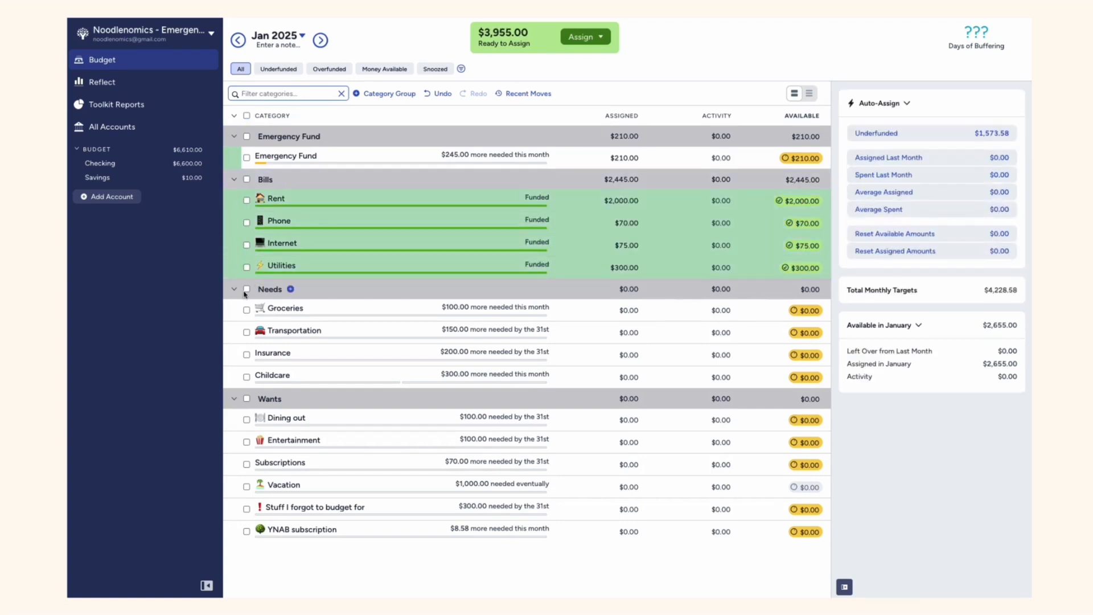
{"action": "left_click", "coordinate": [290, 289]}
{"action": "left_click", "coordinate": [901, 167]}
{"action": "left_click", "coordinate": [247, 289]}
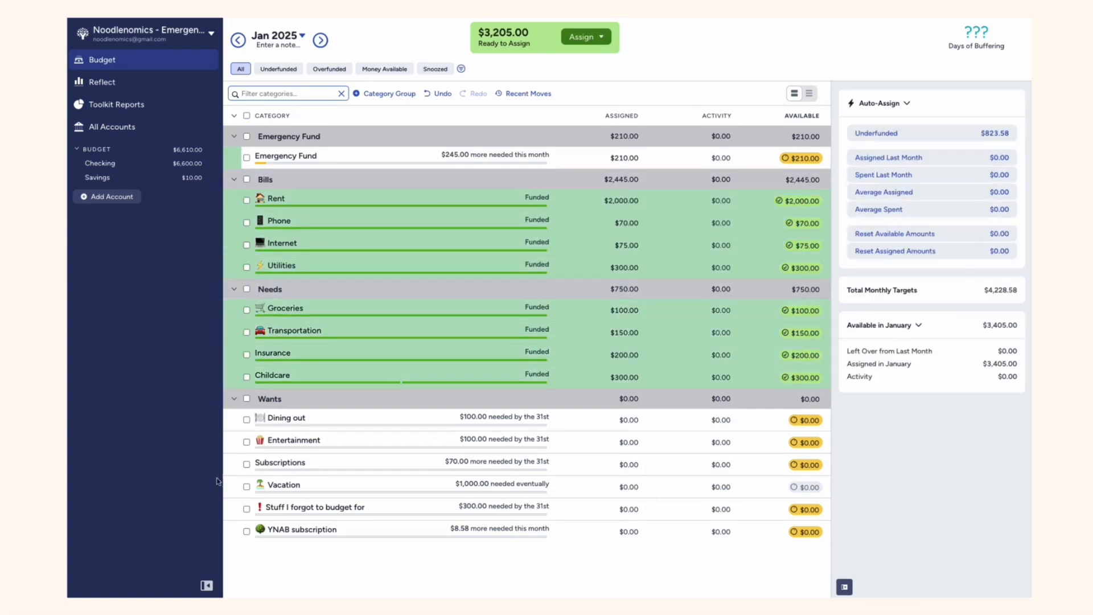
{"action": "left_click", "coordinate": [246, 398]}
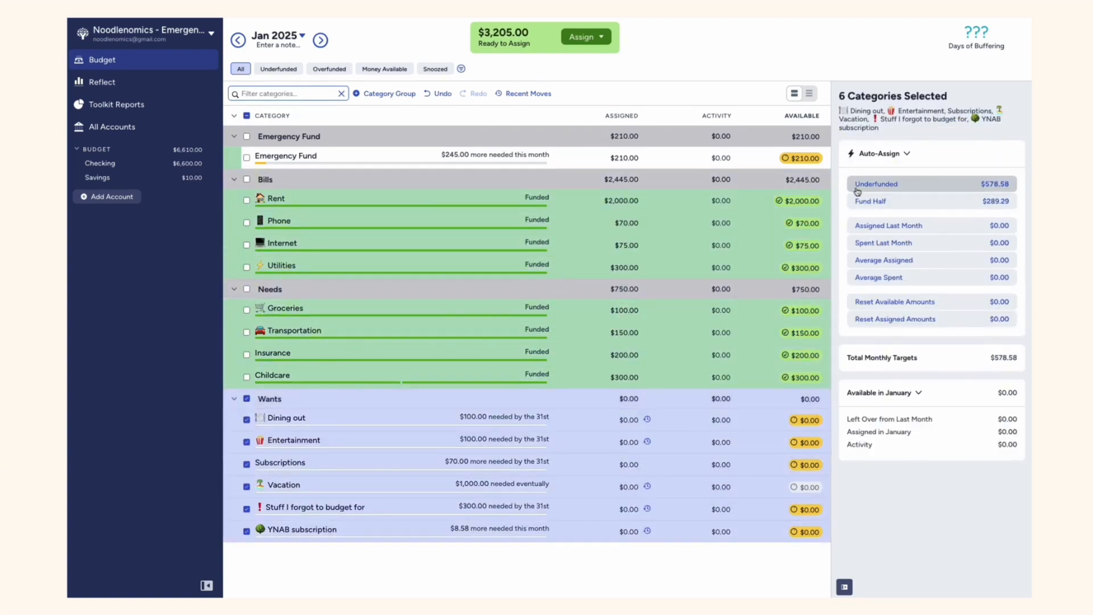
{"action": "left_click", "coordinate": [857, 187]}
{"action": "left_click", "coordinate": [290, 399]}
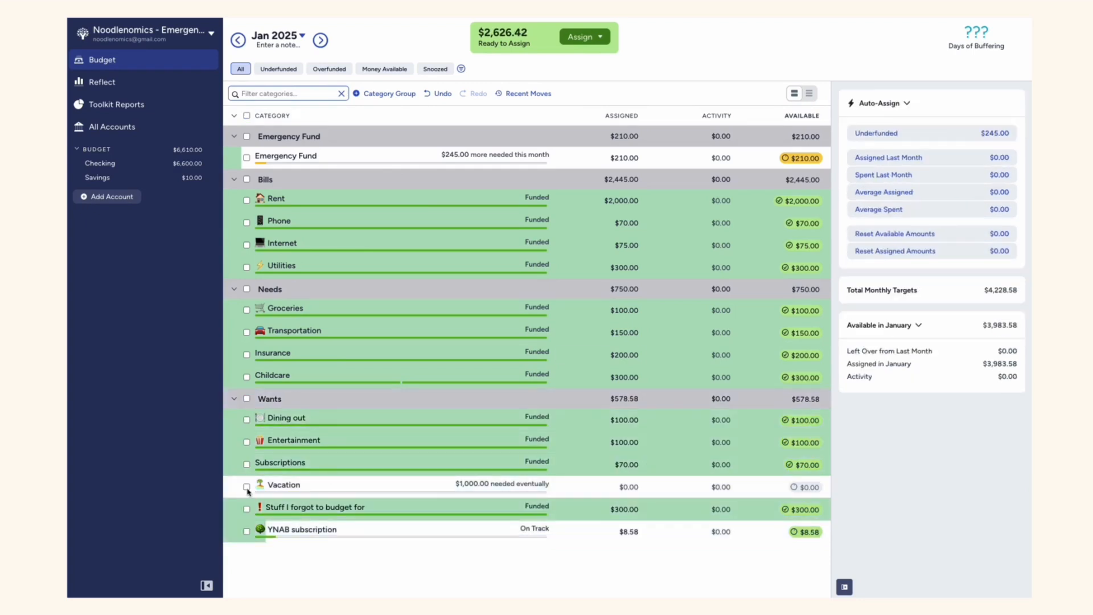
Assign $500 to the Vacation category in the January 2025 budget
{"action": "left_click", "coordinate": [614, 487]}
{"action": "type", "text": "500"}
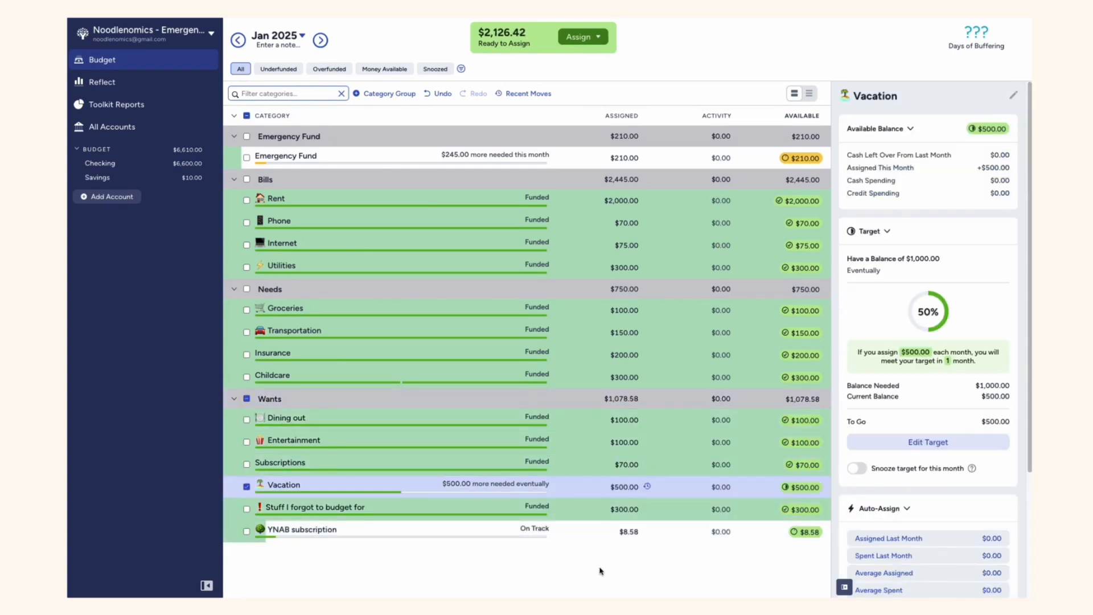
{"action": "key", "text": "Return"}
{"action": "left_click", "coordinate": [613, 509]}
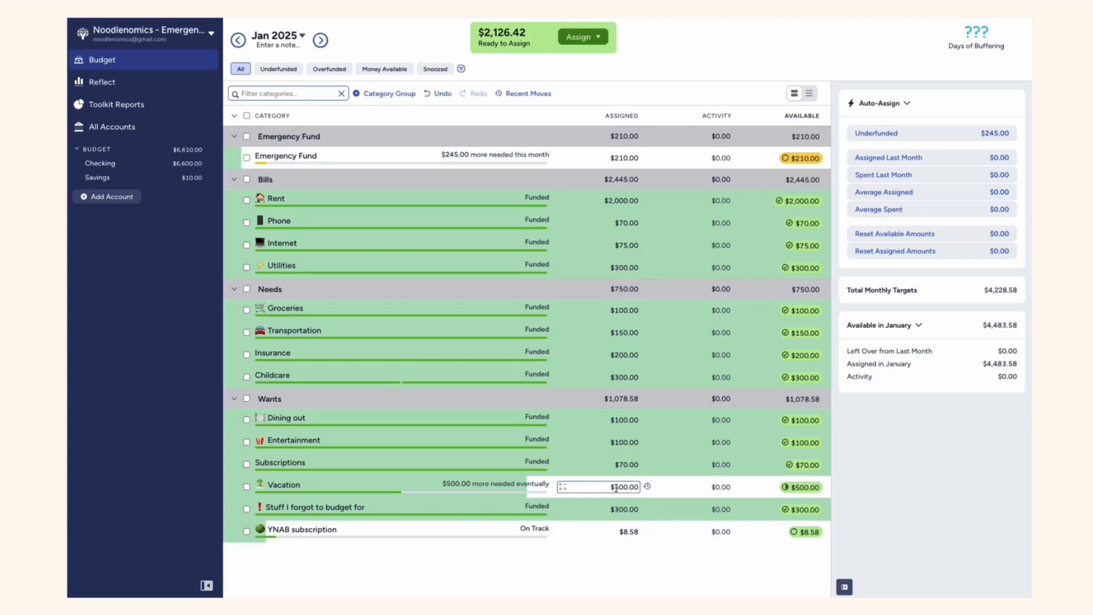
Change the Emergency Fund category's assigned amount for January 2025 to $220
{"action": "left_click", "coordinate": [619, 158]}
{"action": "type", "text": "22"}
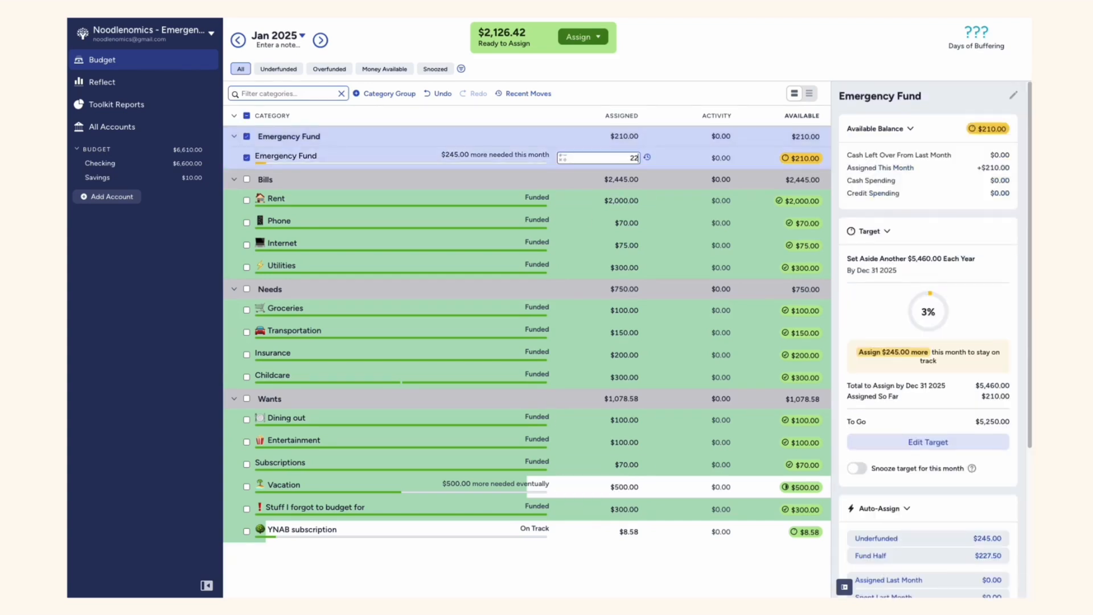
{"action": "type", "text": "0"}
{"action": "key", "text": "Return"}
{"action": "left_click", "coordinate": [247, 160]}
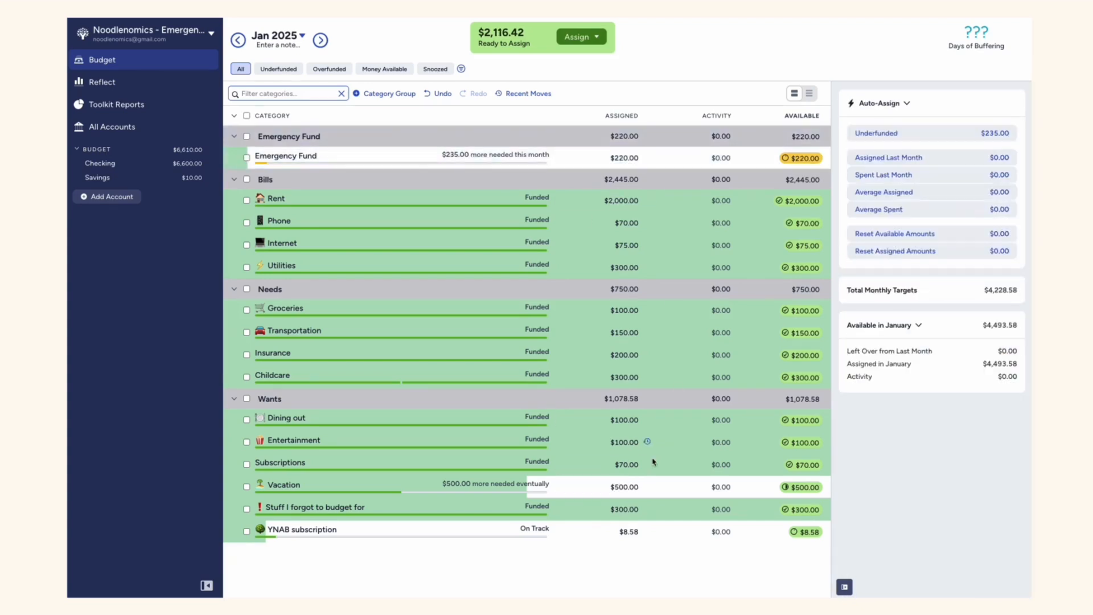
Record a $210 transfer from Checking to Savings dated 01/10/2025 with the memo "Emergency Fund Xfer", check Savings, and return to the budget
{"action": "left_click", "coordinate": [153, 168]}
{"action": "left_click", "coordinate": [265, 109]}
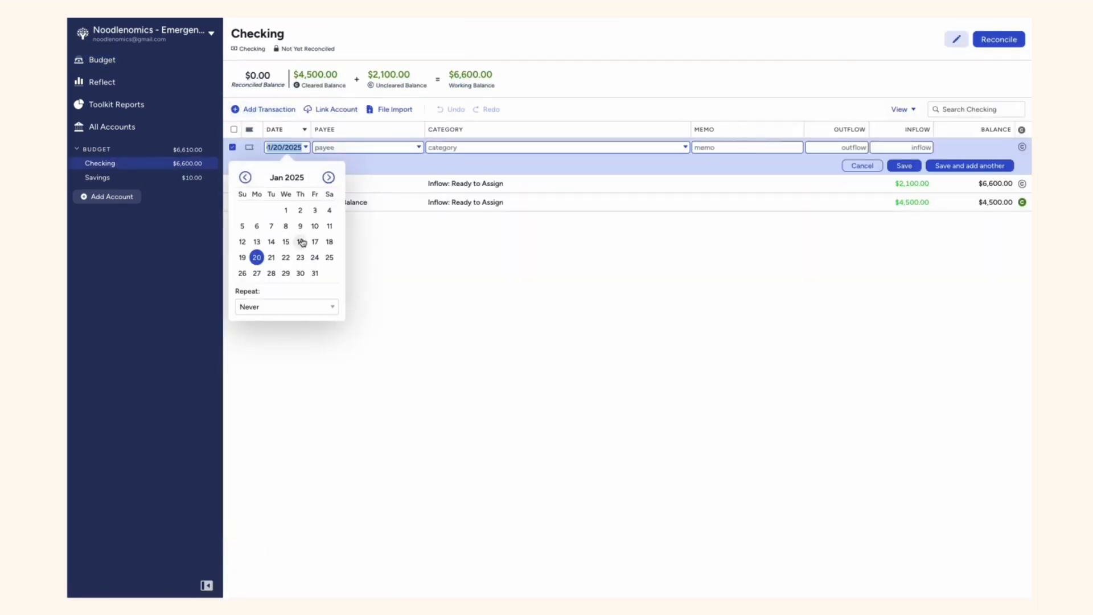
{"action": "key", "text": "Tab"}
{"action": "left_click", "coordinate": [376, 181]}
{"action": "left_click", "coordinate": [768, 148]}
{"action": "type", "text": "Emergency Fund Xfer"}
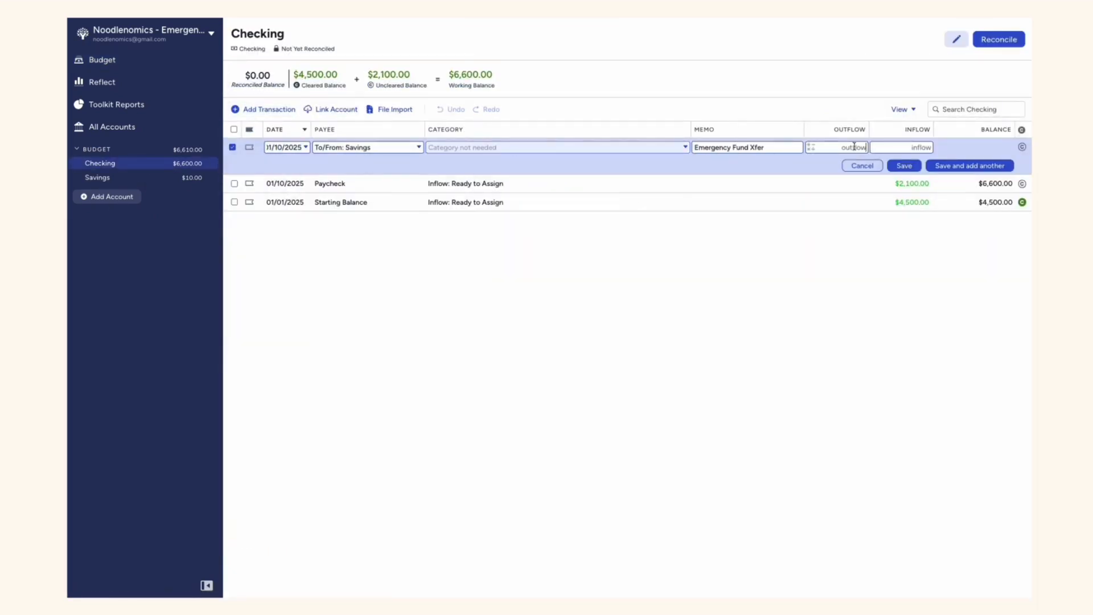
{"action": "left_click", "coordinate": [854, 147]}
{"action": "type", "text": "210"}
{"action": "left_click", "coordinate": [904, 166]}
{"action": "left_click", "coordinate": [149, 179]}
{"action": "left_click", "coordinate": [101, 59]}
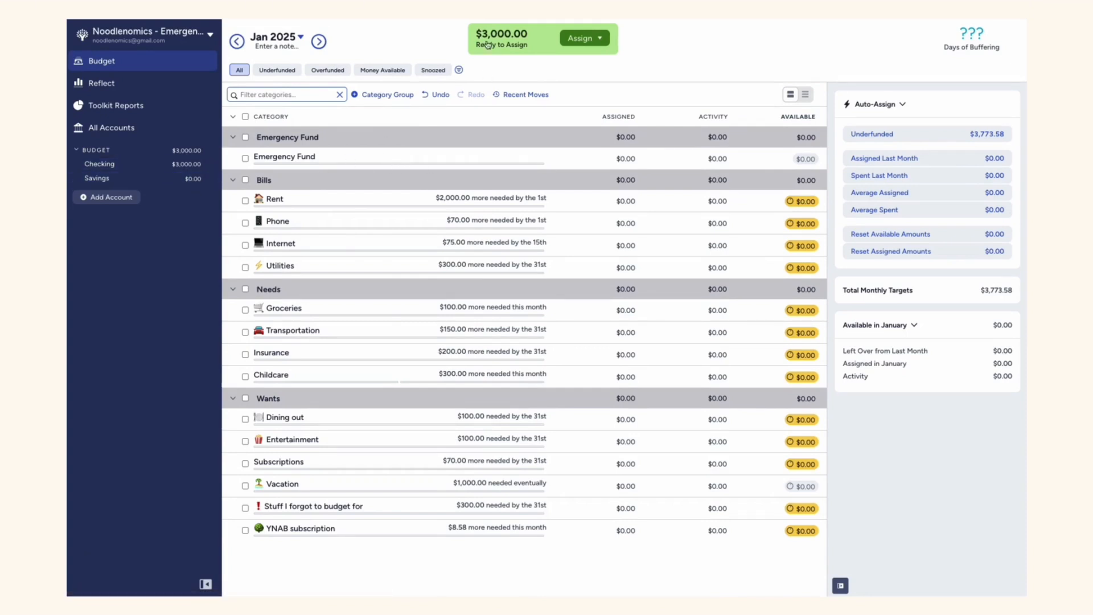
Auto-assign the underfunded amounts to Rent and the rest of the Bills group in the January 2025 budget
{"action": "left_click", "coordinate": [245, 200]}
{"action": "left_click", "coordinate": [915, 527]}
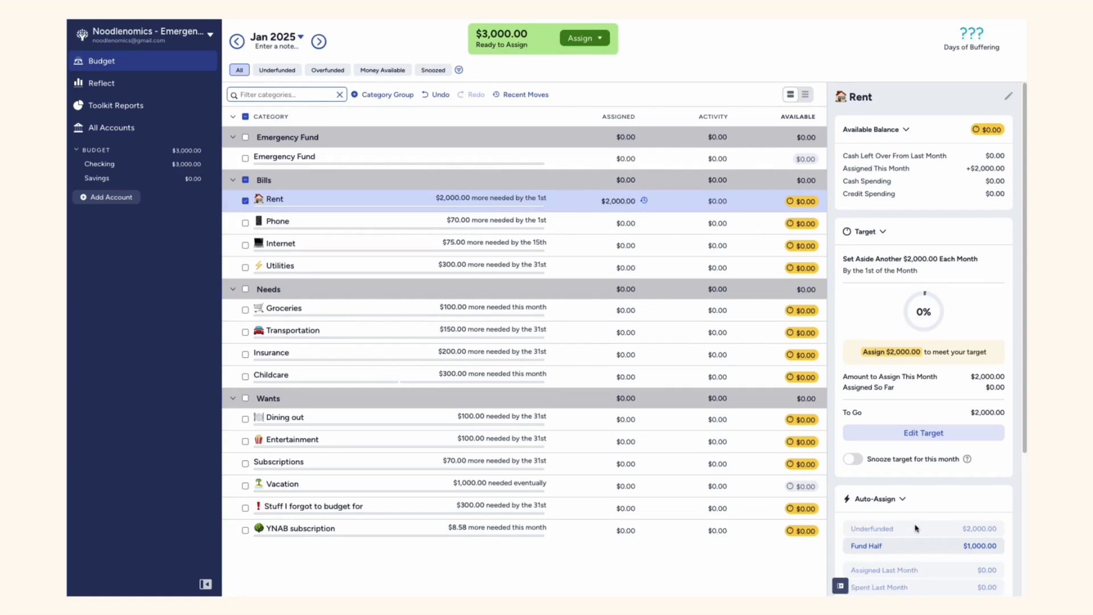
{"action": "left_click", "coordinate": [245, 201]}
{"action": "left_click", "coordinate": [245, 180]}
{"action": "left_click", "coordinate": [871, 167]}
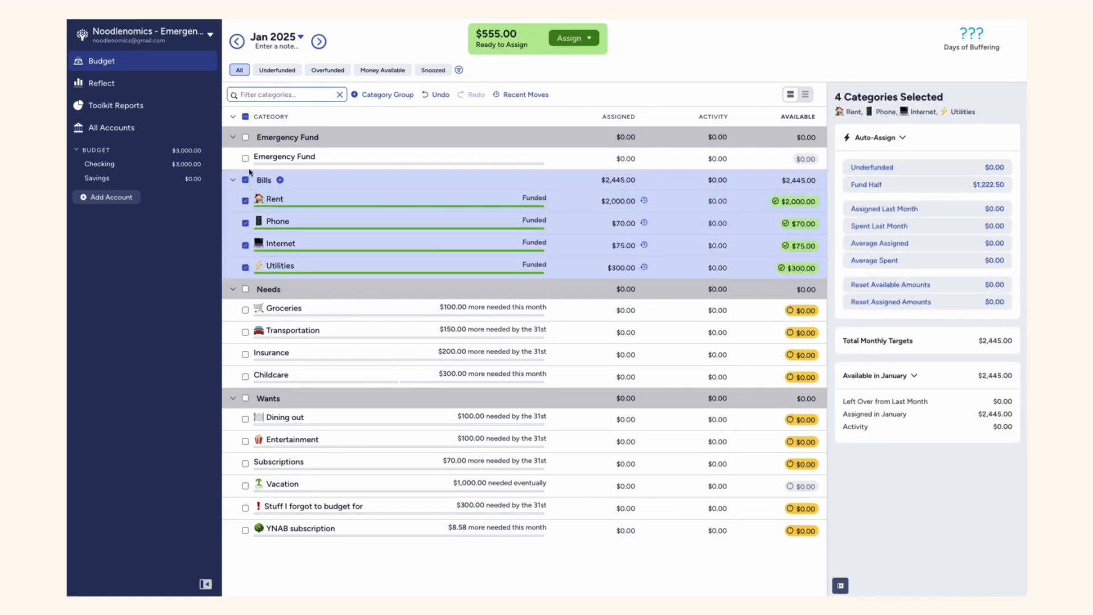
Fund half of the targets for all categories in the Needs group of the January 2025 budget
{"action": "left_click", "coordinate": [246, 180]}
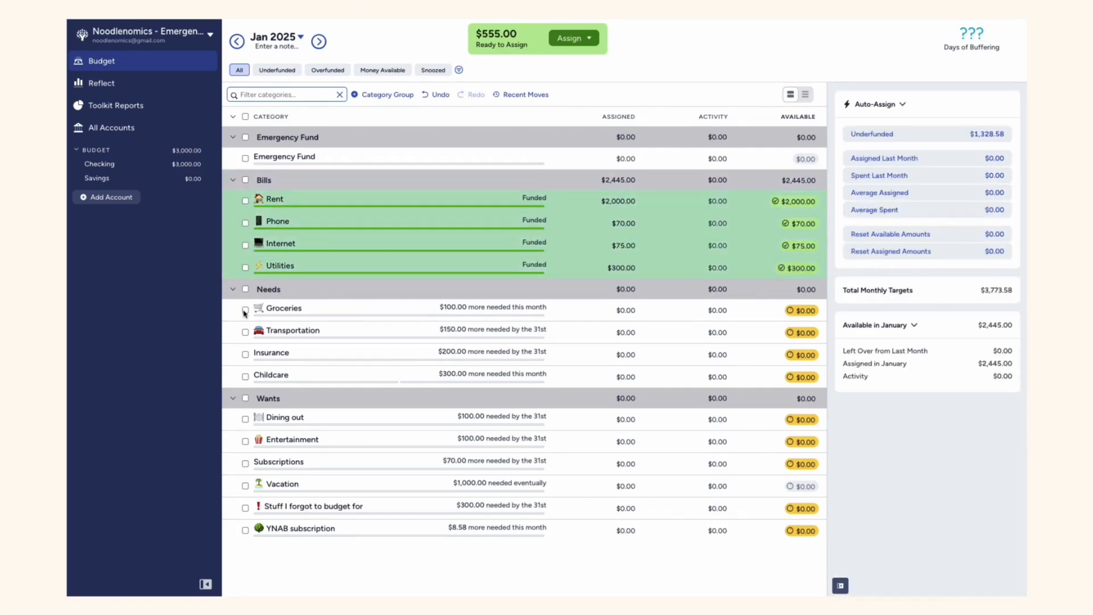
{"action": "left_click", "coordinate": [245, 289]}
{"action": "left_click", "coordinate": [877, 183]}
{"action": "left_click", "coordinate": [246, 290]}
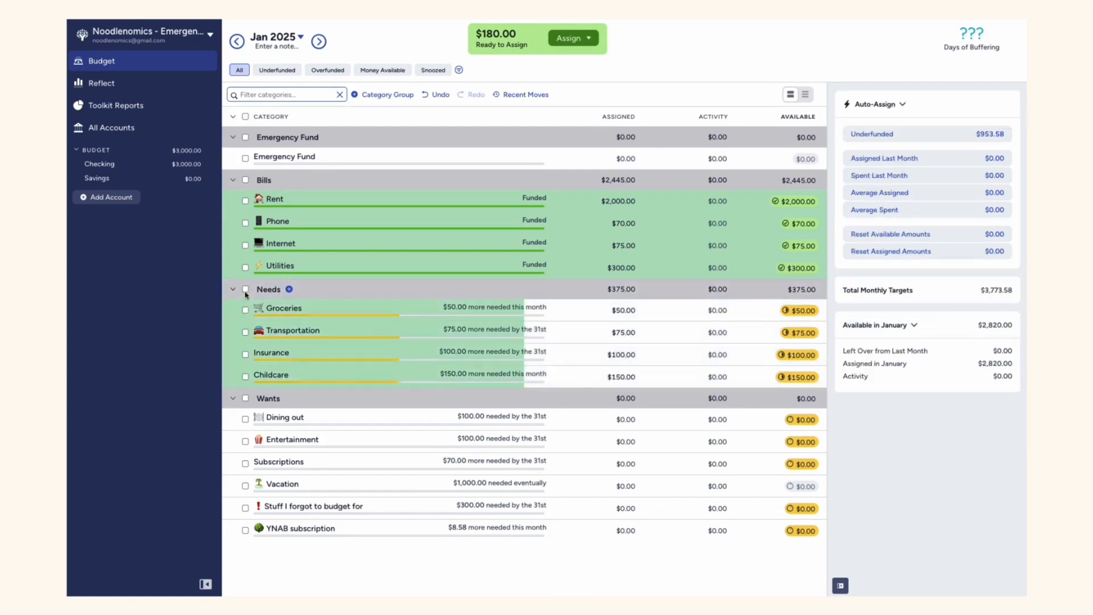
Bring the Subscriptions category's assigned amount to $70 by auto-assigning half its target twice
{"action": "left_click", "coordinate": [246, 463]}
{"action": "left_click", "coordinate": [871, 545]}
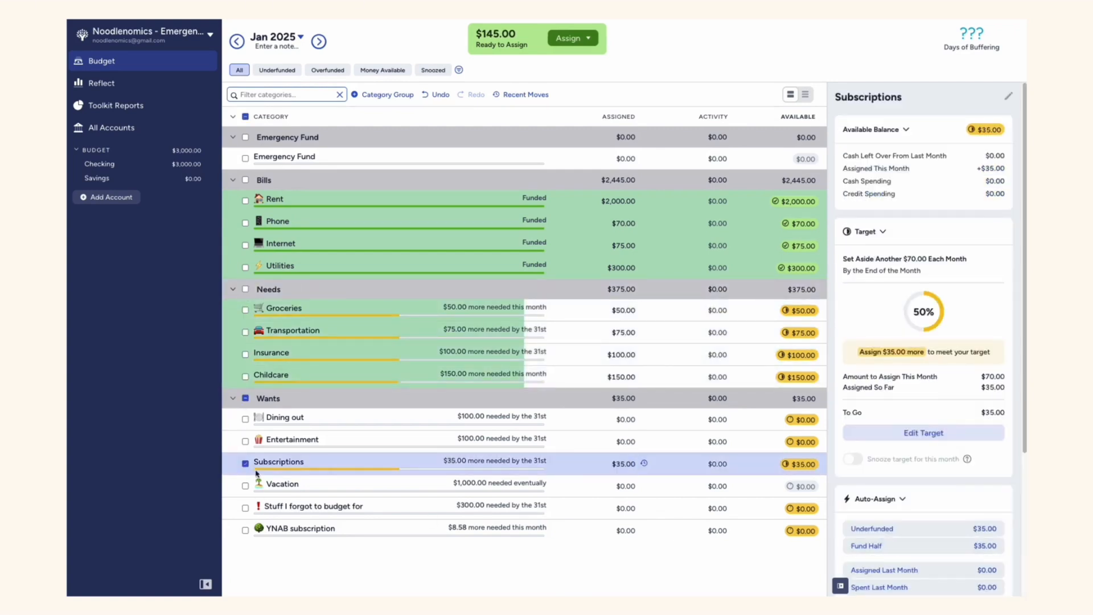
{"action": "left_click", "coordinate": [903, 547]}
{"action": "left_click", "coordinate": [245, 463]}
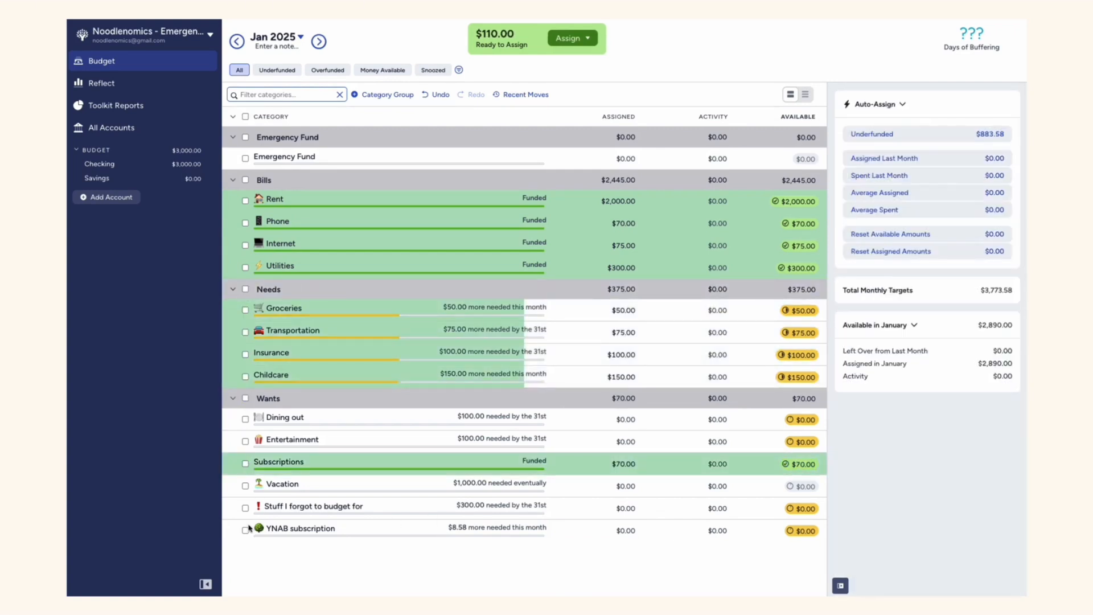
Assign $110 to the "Stuff I forgot to budget for" category in the January 2025 budget
{"action": "left_click", "coordinate": [246, 486]}
{"action": "left_click", "coordinate": [246, 486]}
{"action": "left_click", "coordinate": [245, 508]}
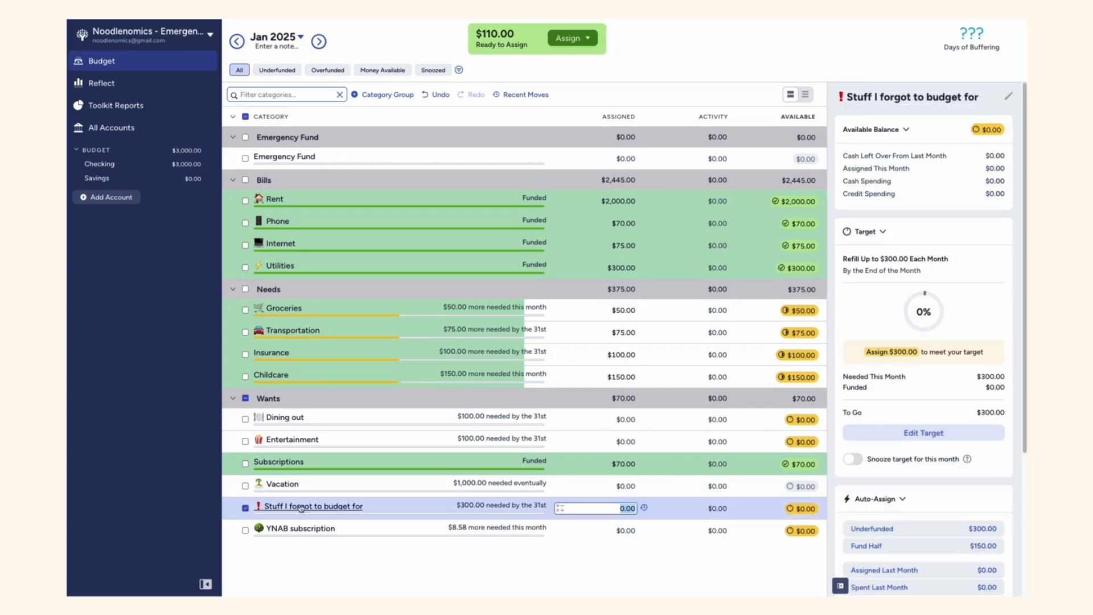
{"action": "type", "text": "110"}
{"action": "key", "text": "Return"}
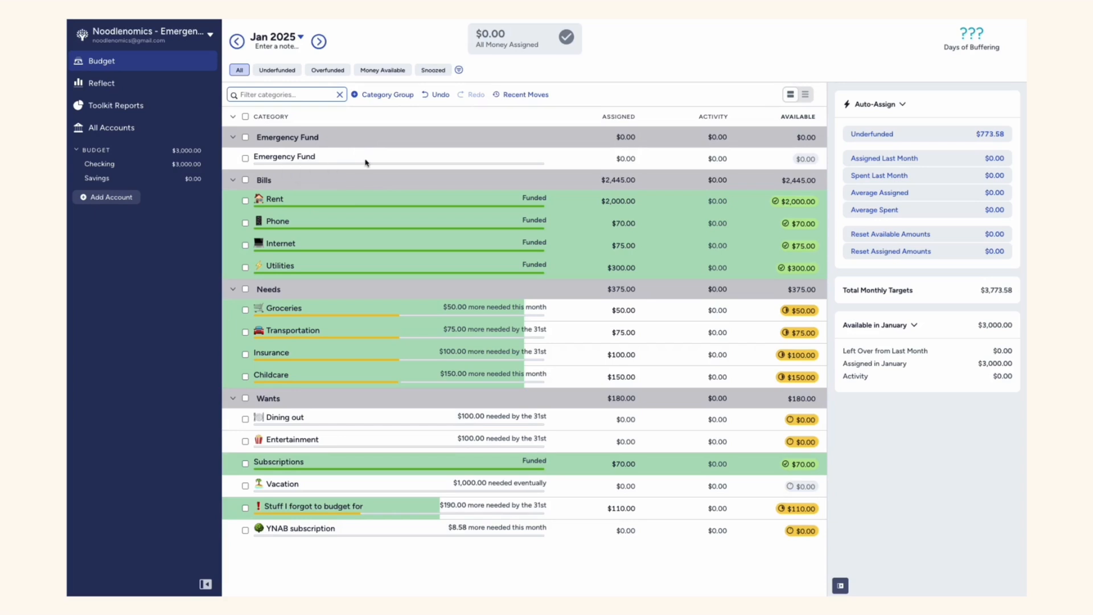
Create and save a weekly target of $25 every Friday for the Emergency Fund category
{"action": "left_click", "coordinate": [360, 162]}
{"action": "left_click", "coordinate": [857, 300]}
{"action": "left_click", "coordinate": [863, 261]}
{"action": "left_click", "coordinate": [895, 300]}
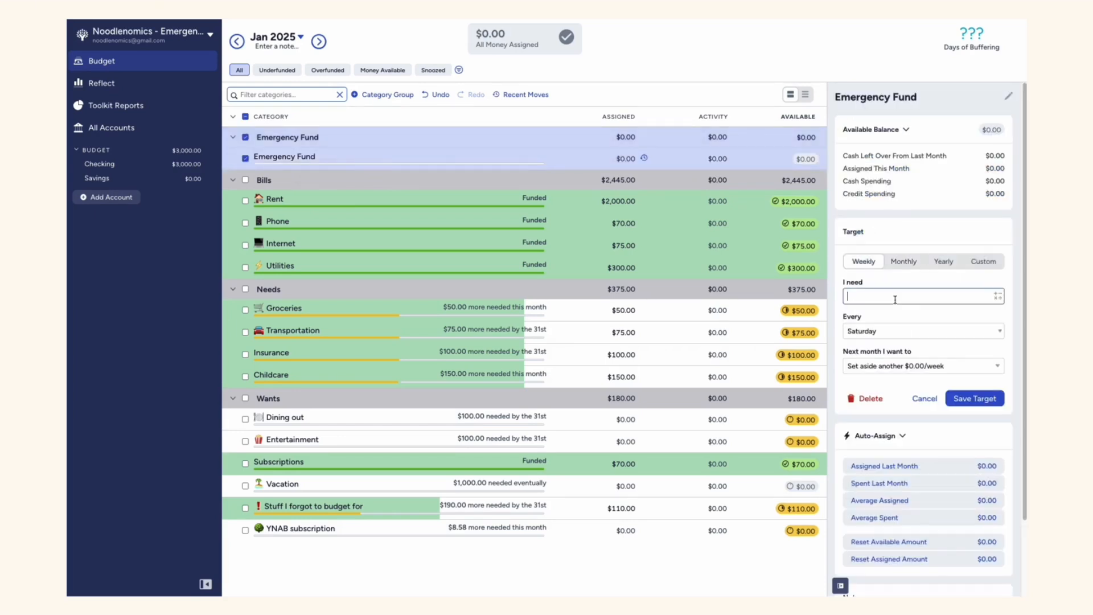
{"action": "left_click", "coordinate": [915, 318]}
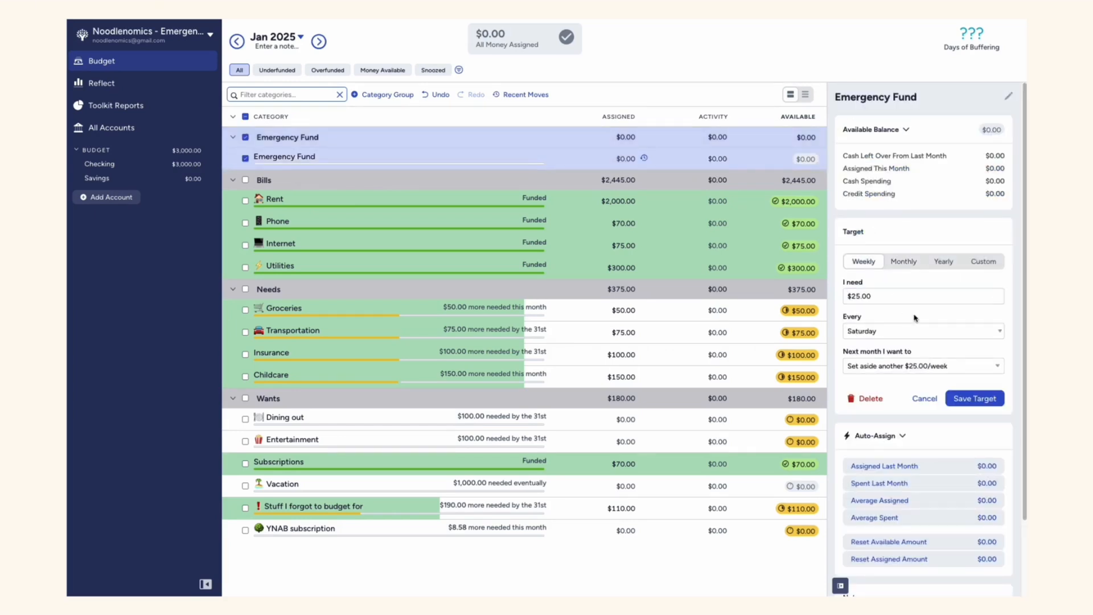
{"action": "left_click", "coordinate": [915, 331]}
{"action": "left_click", "coordinate": [916, 318]}
{"action": "left_click", "coordinate": [973, 398]}
Add an Emergency Fund note: save $25 every week till $500, Milestone Celebration = ??? (Doordash $45?), save $50 every week till $1000, Etc.
{"action": "scroll", "coordinate": [917, 515], "scroll_direction": "down", "scroll_amount": 3}
{"action": "left_click", "coordinate": [877, 533]}
{"action": "key", "text": "super+plus"}
{"action": "key", "text": "super+plus"}
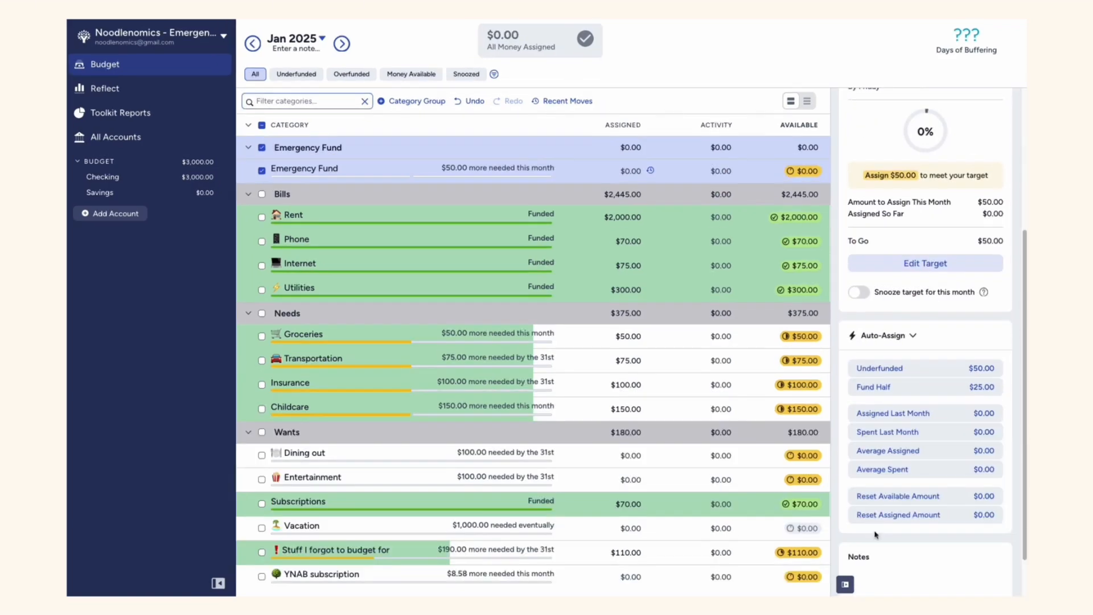
{"action": "scroll", "coordinate": [911, 466], "scroll_direction": "down", "scroll_amount": 3}
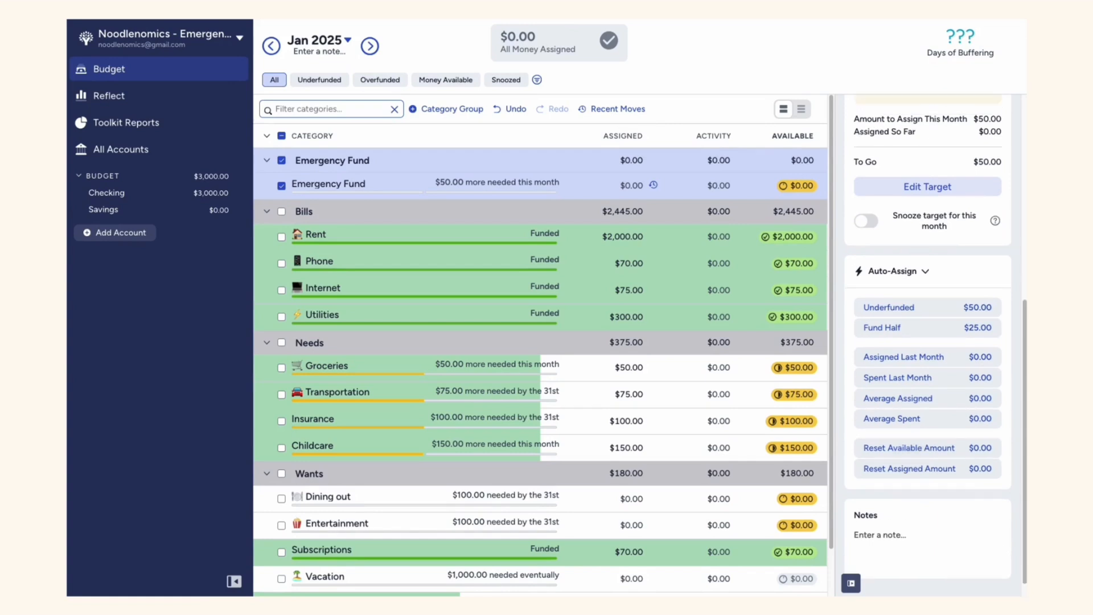
{"action": "left_click", "coordinate": [892, 535]}
{"action": "type", "text": "Save $25 every week till I hit $500 Milestone Celebration = ??? (Doordash $45?) Save $50 every week till I hit $1000 Etc.."}
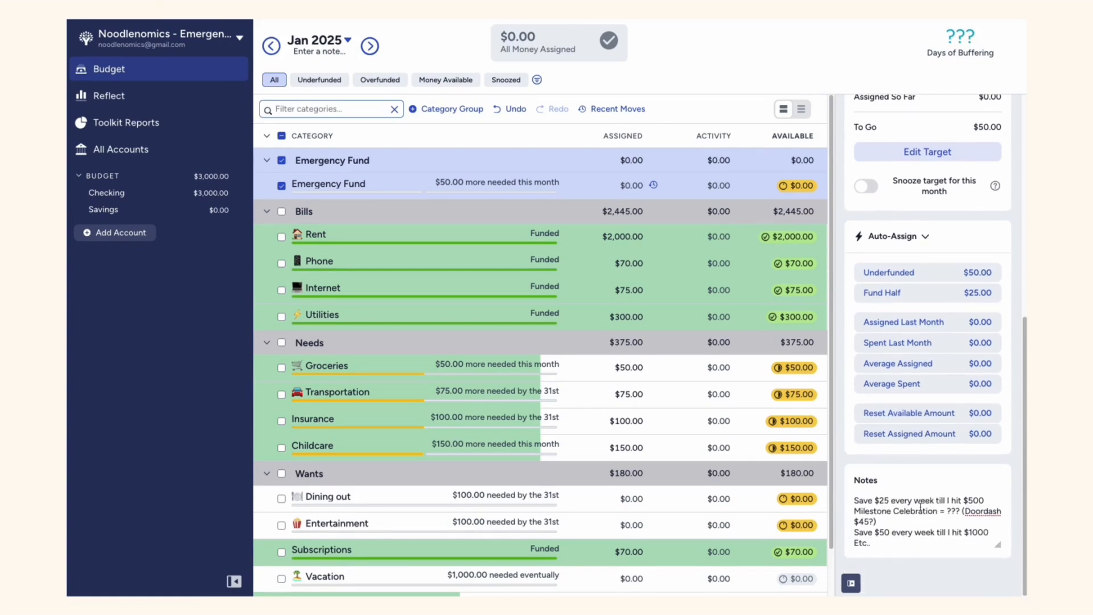
Examine the weekly saving stages and milestone celebration in the Emergency Fund note, then deselect the category
{"action": "left_click_drag", "start_coordinate": [855, 501], "coordinate": [997, 502]}
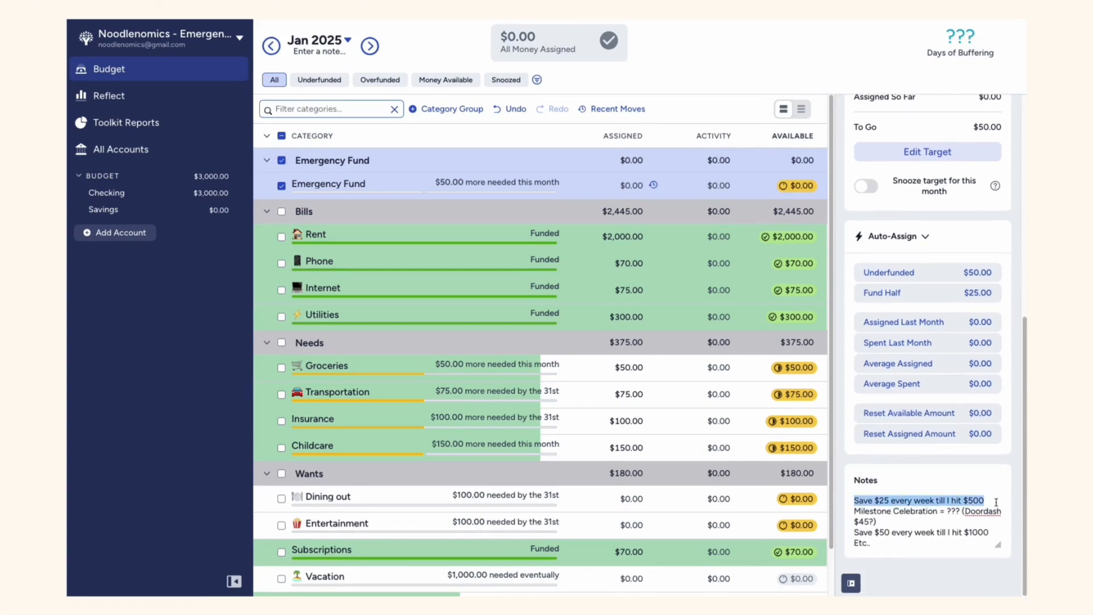
{"action": "left_click", "coordinate": [996, 502]}
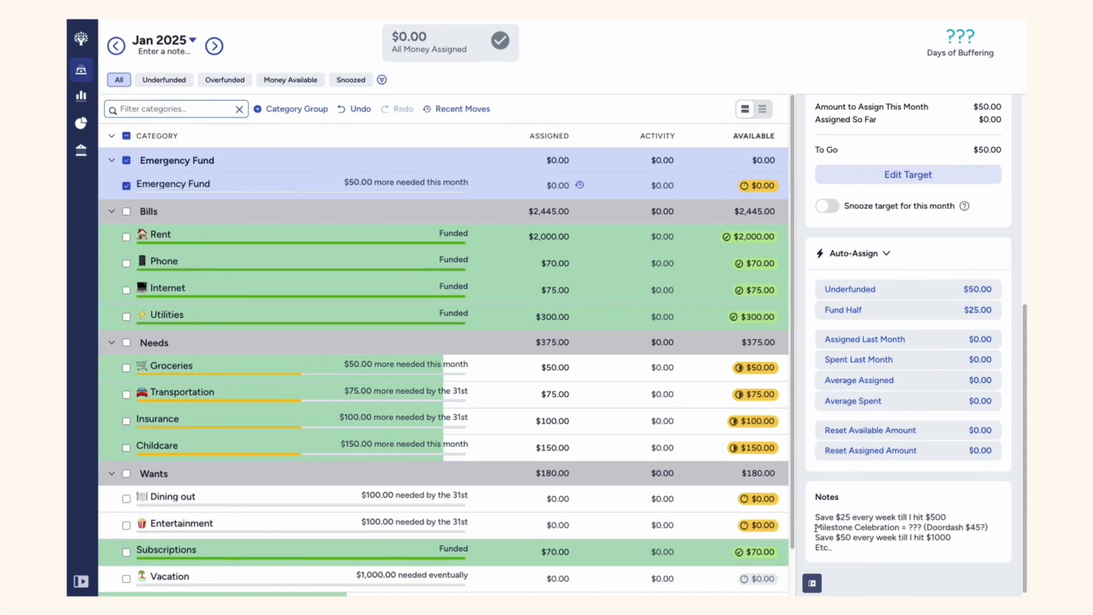
{"action": "left_click_drag", "start_coordinate": [816, 527], "coordinate": [991, 528]}
{"action": "left_click", "coordinate": [990, 527]}
{"action": "left_click", "coordinate": [887, 538]}
{"action": "left_click_drag", "start_coordinate": [926, 516], "coordinate": [953, 516]}
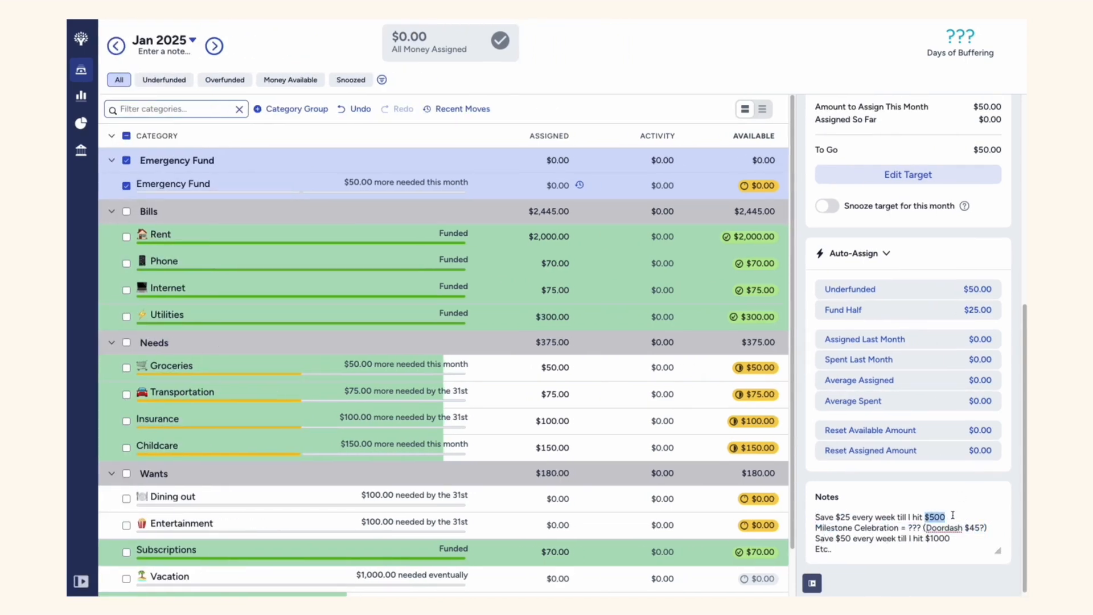
{"action": "left_click_drag", "start_coordinate": [816, 538], "coordinate": [970, 539]}
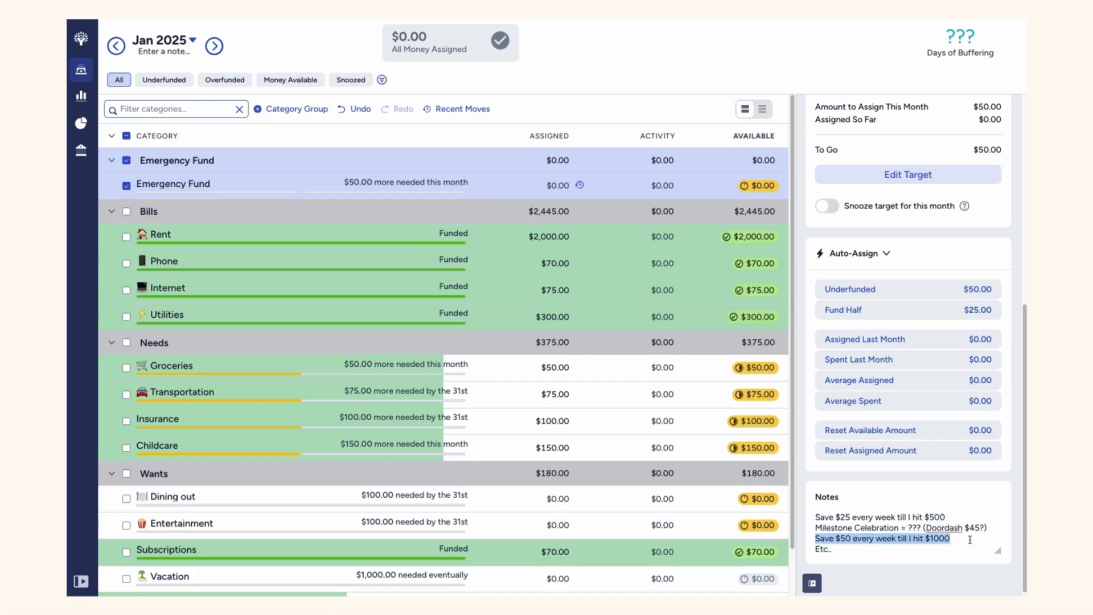
{"action": "left_click", "coordinate": [962, 541]}
{"action": "left_click", "coordinate": [846, 552]}
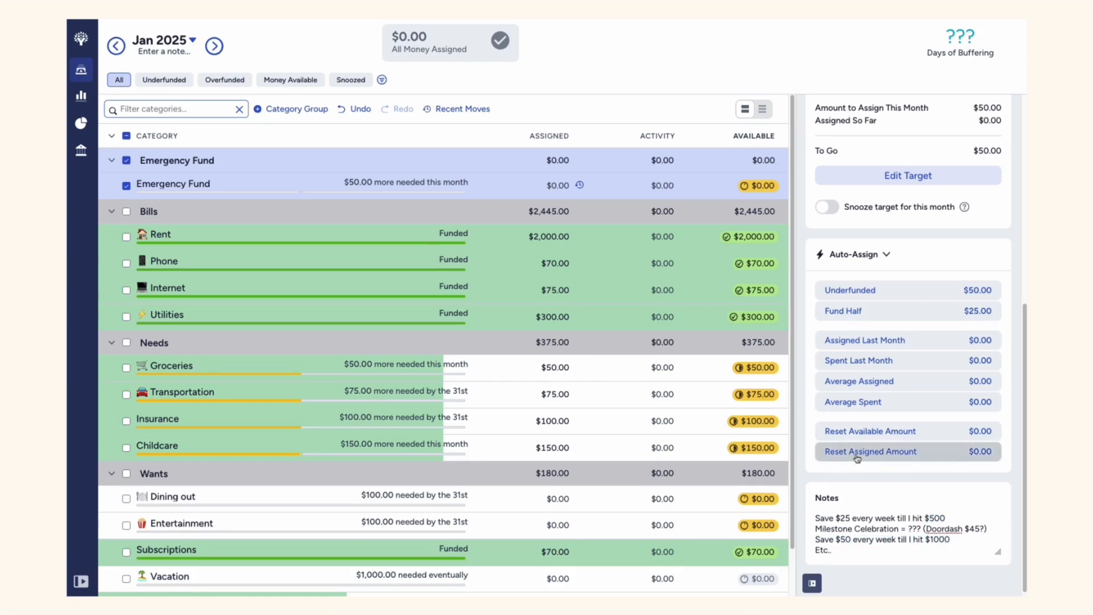
{"action": "scroll", "coordinate": [857, 457], "scroll_direction": "up", "scroll_amount": 6}
{"action": "left_click", "coordinate": [127, 187]}
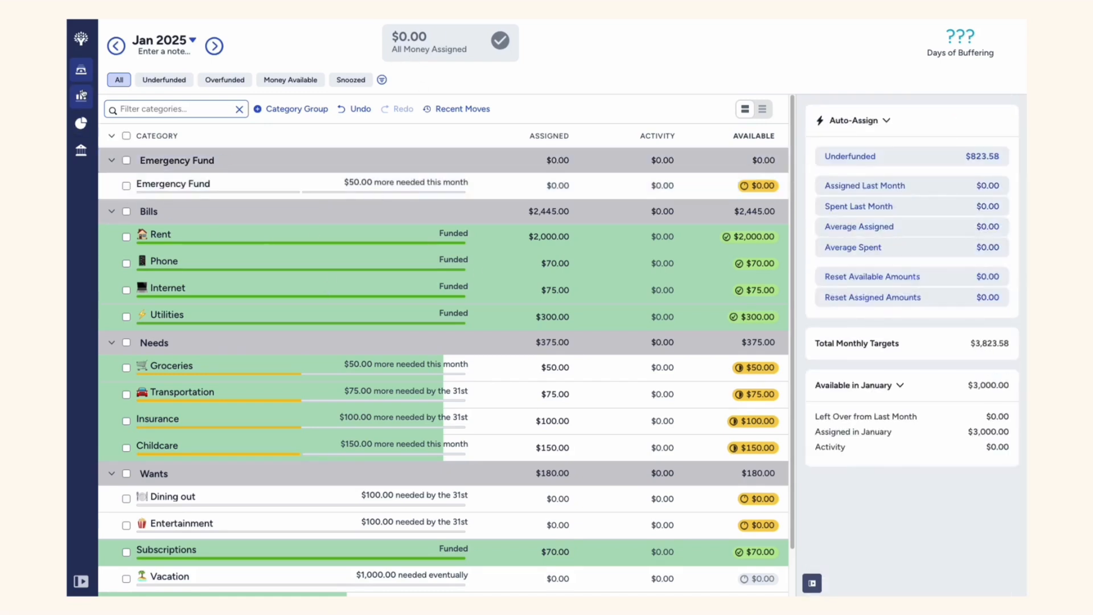
Record a $1,200 Paycheck inflow to Ready to Assign in Checking dated 01/06/2025, and return to the budget
{"action": "left_click", "coordinate": [81, 581]}
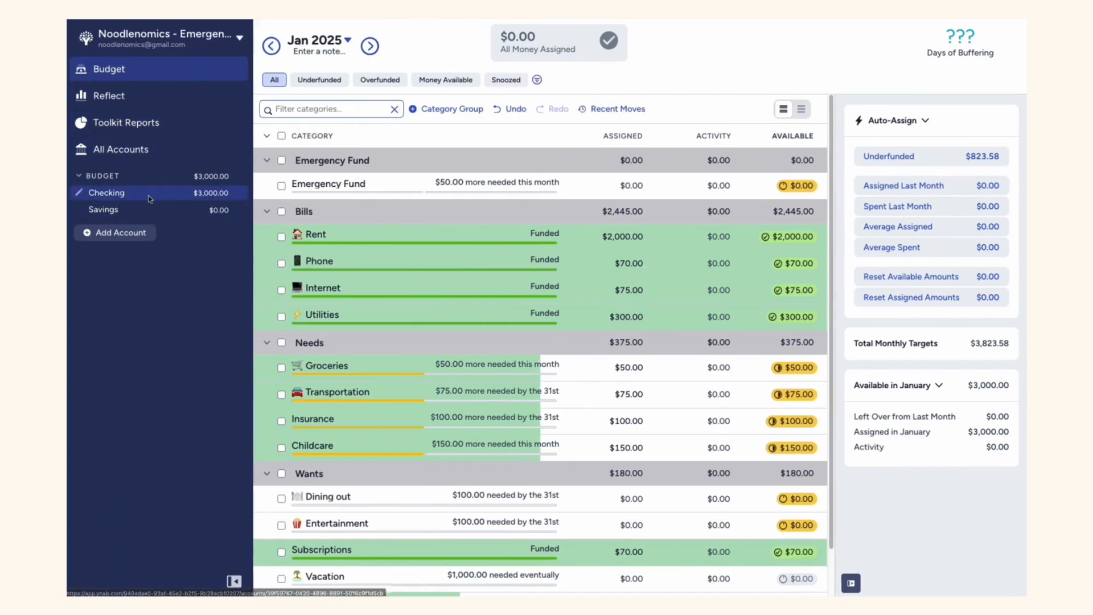
{"action": "left_click", "coordinate": [107, 192]}
{"action": "left_click", "coordinate": [302, 128]}
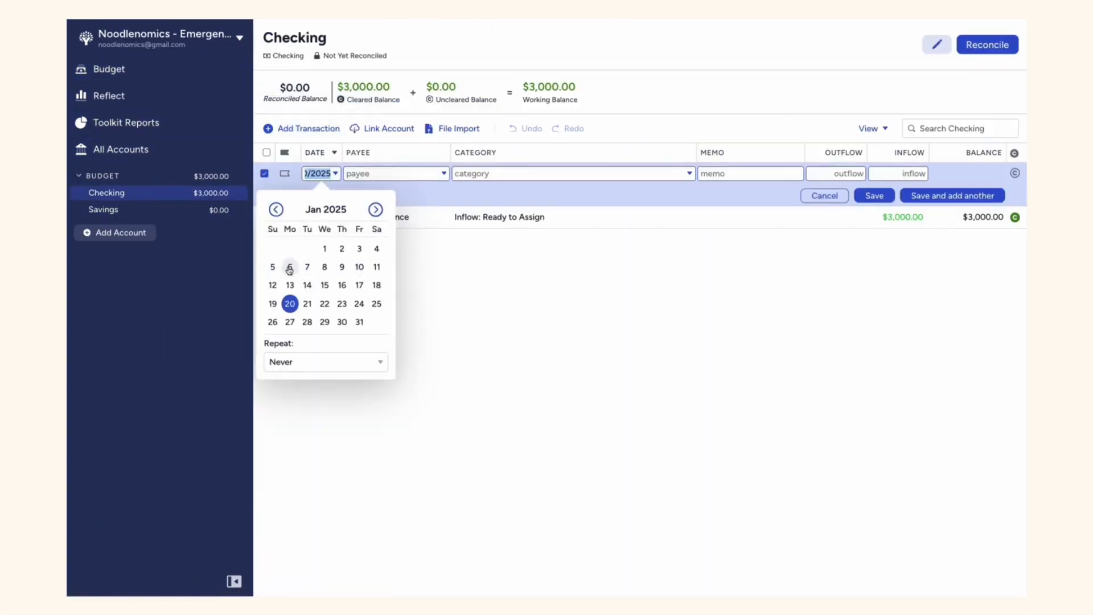
{"action": "left_click", "coordinate": [290, 267]}
{"action": "left_click", "coordinate": [367, 245]}
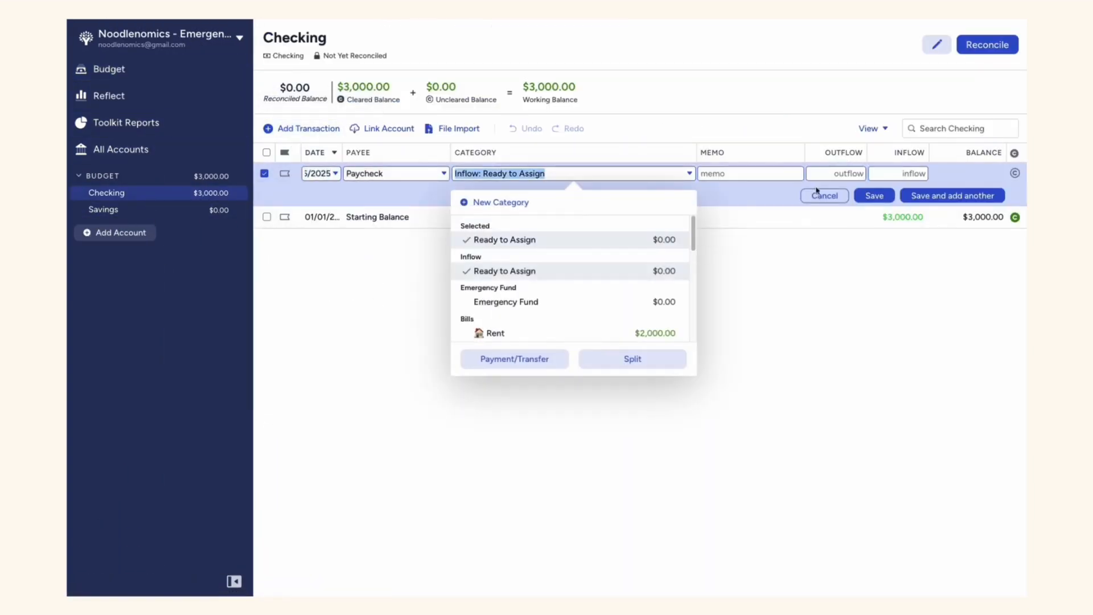
{"action": "left_click", "coordinate": [917, 174]}
{"action": "type", "text": "1200"}
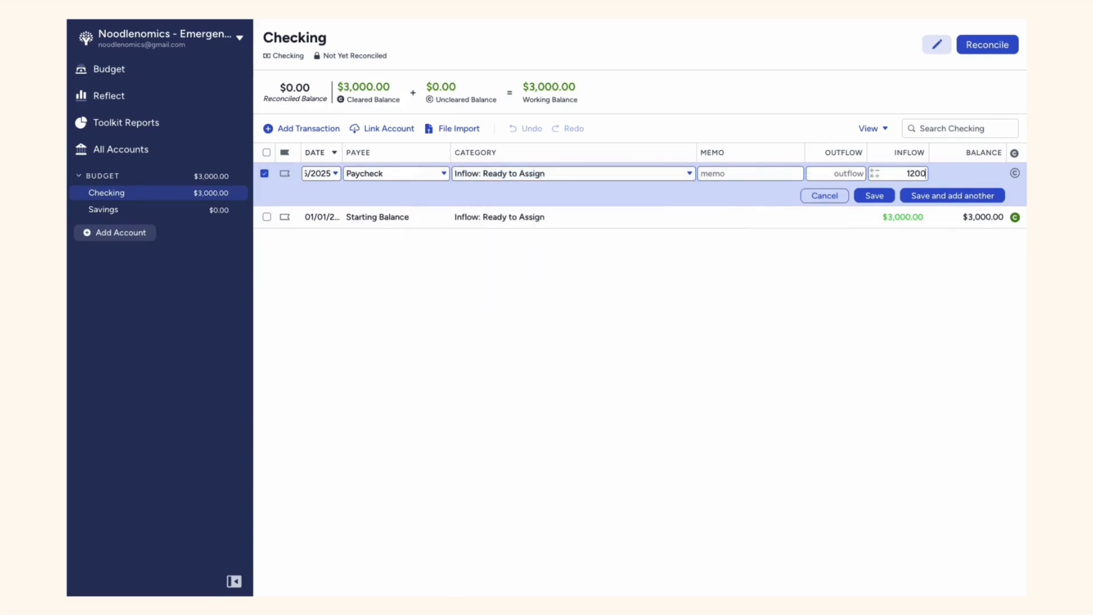
{"action": "left_click", "coordinate": [874, 195]}
{"action": "left_click", "coordinate": [180, 72]}
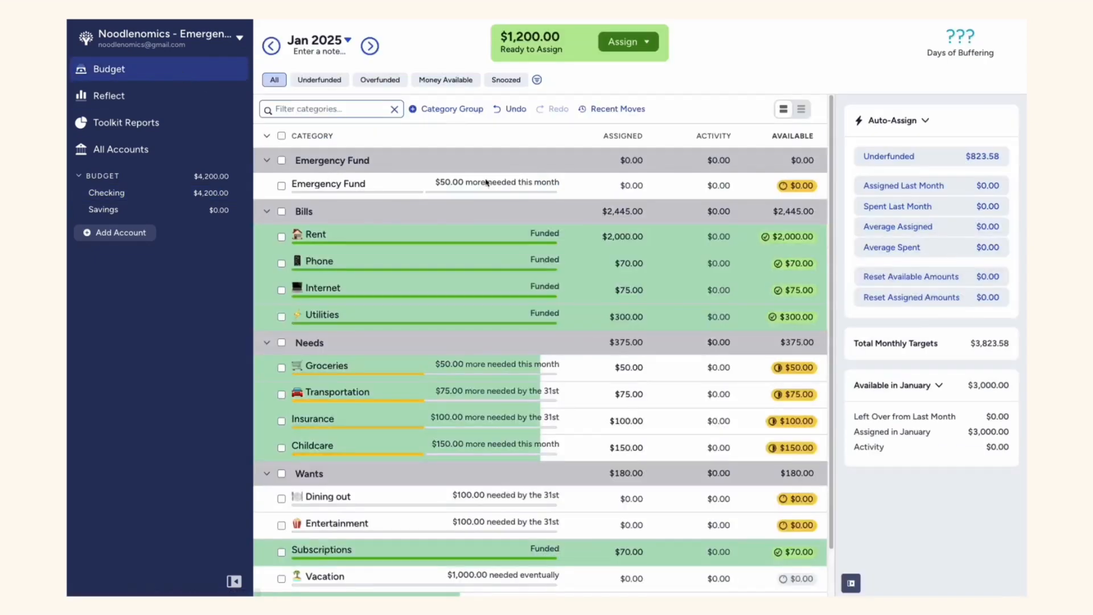
Auto-assign the underfunded $50 to the Emergency Fund category
{"action": "left_click", "coordinate": [299, 187]}
{"action": "scroll", "coordinate": [887, 388], "scroll_direction": "down", "scroll_amount": 5}
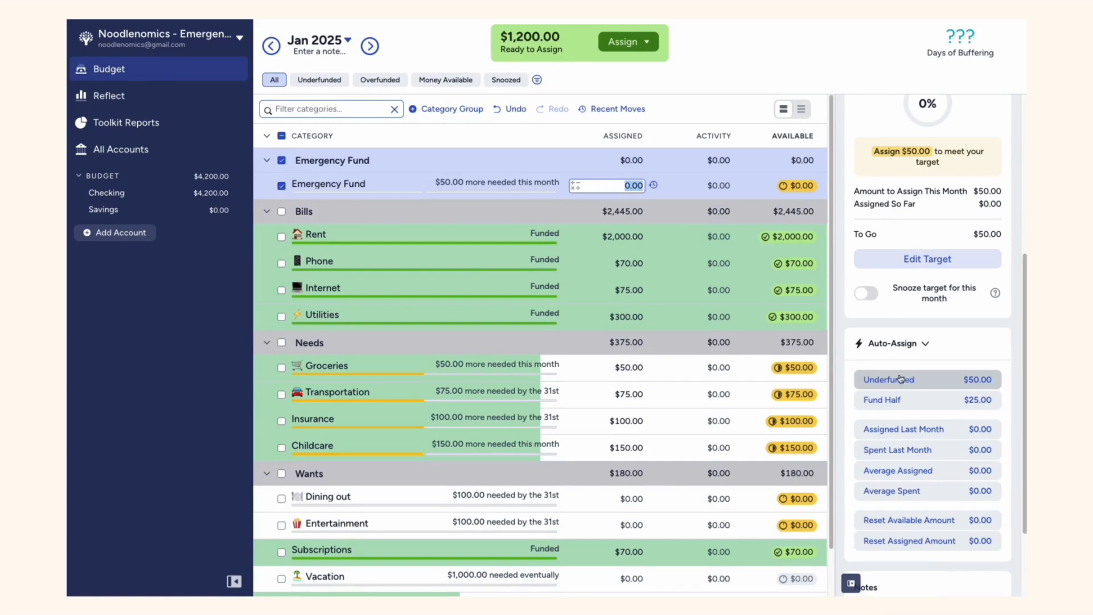
{"action": "left_click", "coordinate": [899, 378]}
{"action": "left_click", "coordinate": [286, 186]}
Auto-assign the underfunded amounts to the Needs and Wants groups in the January 2025 budget
{"action": "scroll", "coordinate": [333, 425], "scroll_direction": "down", "scroll_amount": 1}
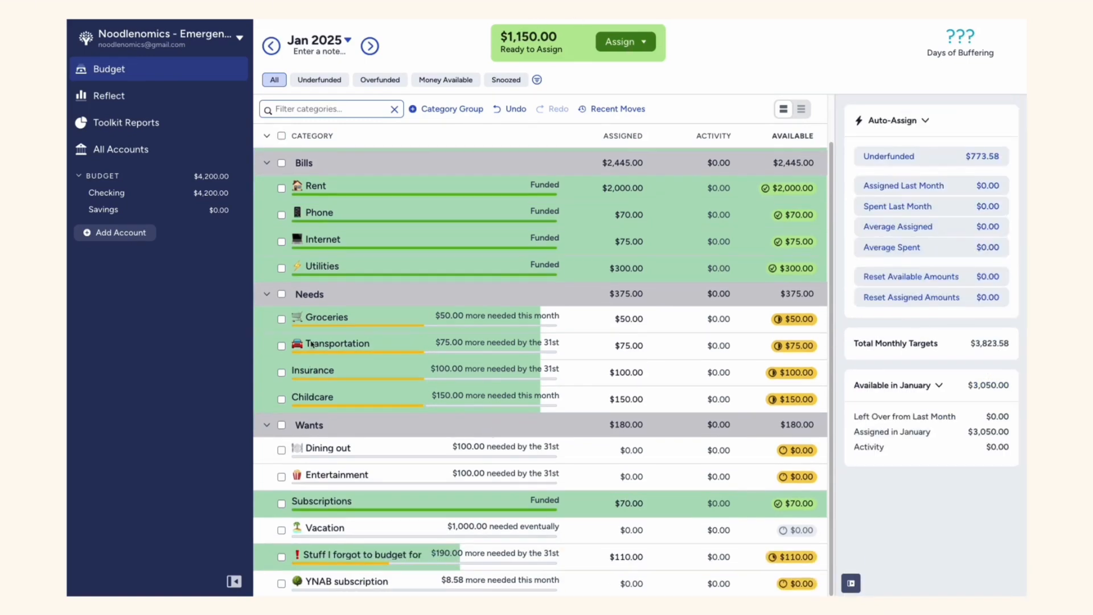
{"action": "left_click", "coordinate": [335, 294]}
{"action": "left_click", "coordinate": [888, 206]}
{"action": "left_click", "coordinate": [333, 294]}
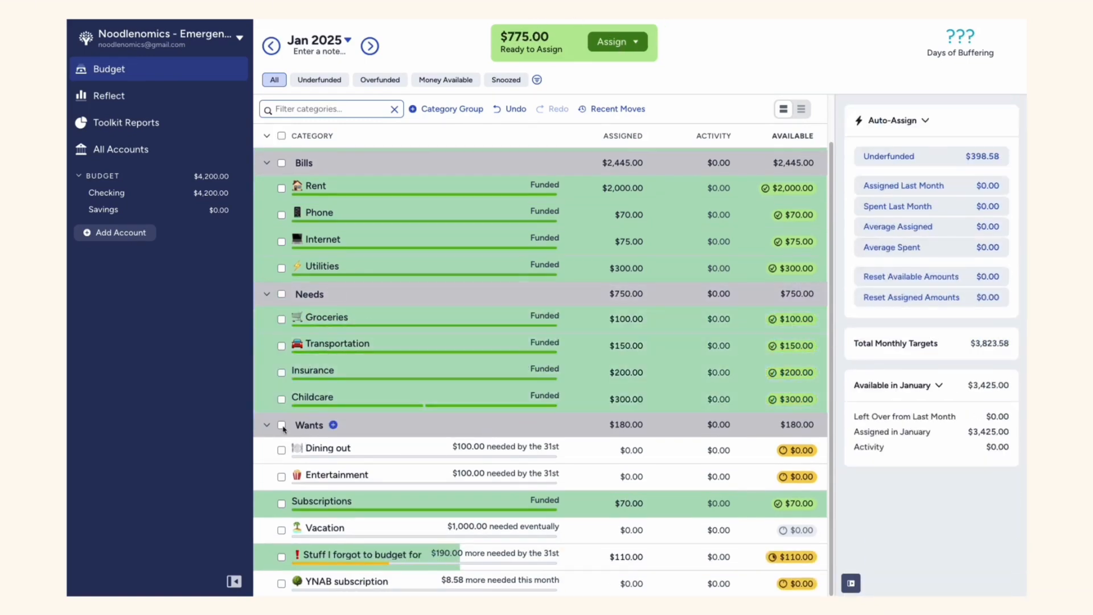
{"action": "left_click", "coordinate": [334, 425]}
{"action": "left_click", "coordinate": [889, 217]}
{"action": "left_click", "coordinate": [282, 425]}
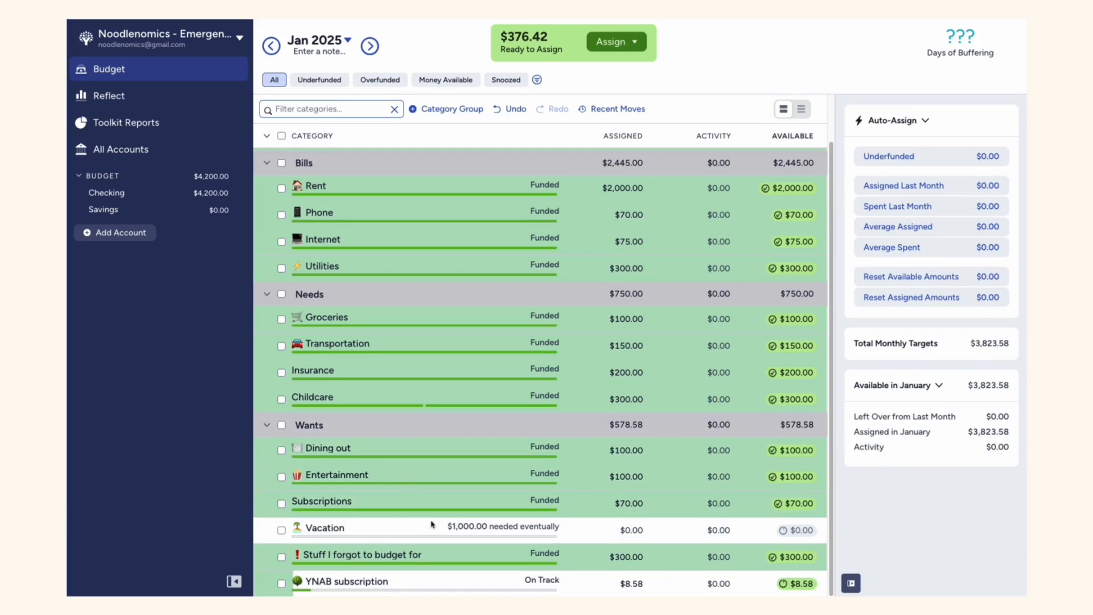
{"action": "left_click", "coordinate": [633, 531]}
{"action": "scroll", "coordinate": [454, 218], "scroll_direction": "up", "scroll_amount": 2}
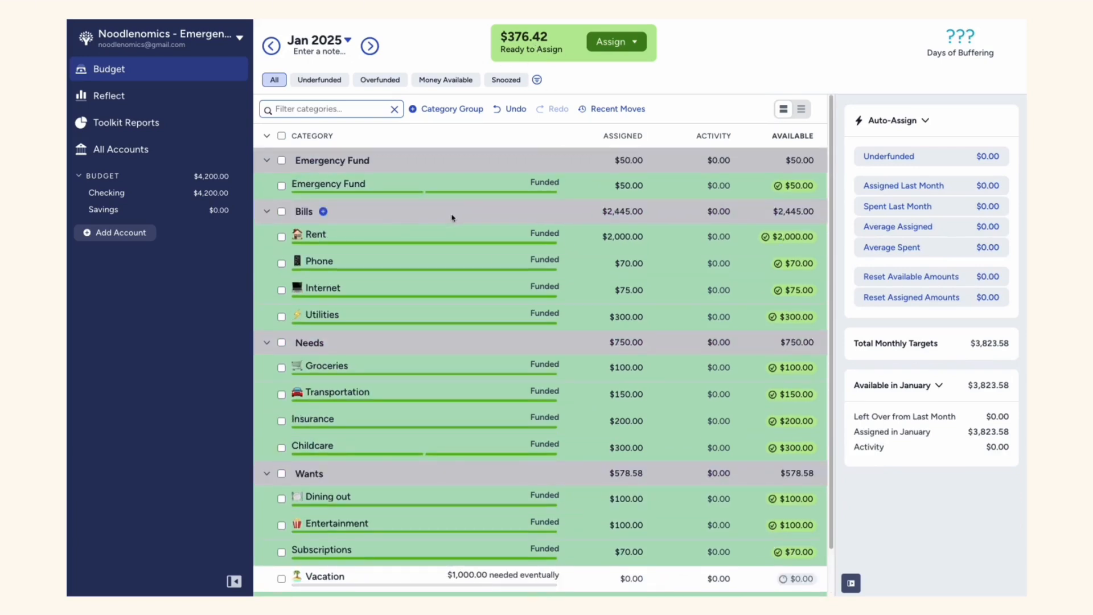
Record a $50 transfer from Checking to Savings dated 01/20/2025 and return to the budget
{"action": "left_click", "coordinate": [164, 194]}
{"action": "left_click", "coordinate": [308, 129]}
{"action": "key", "text": "Tab"}
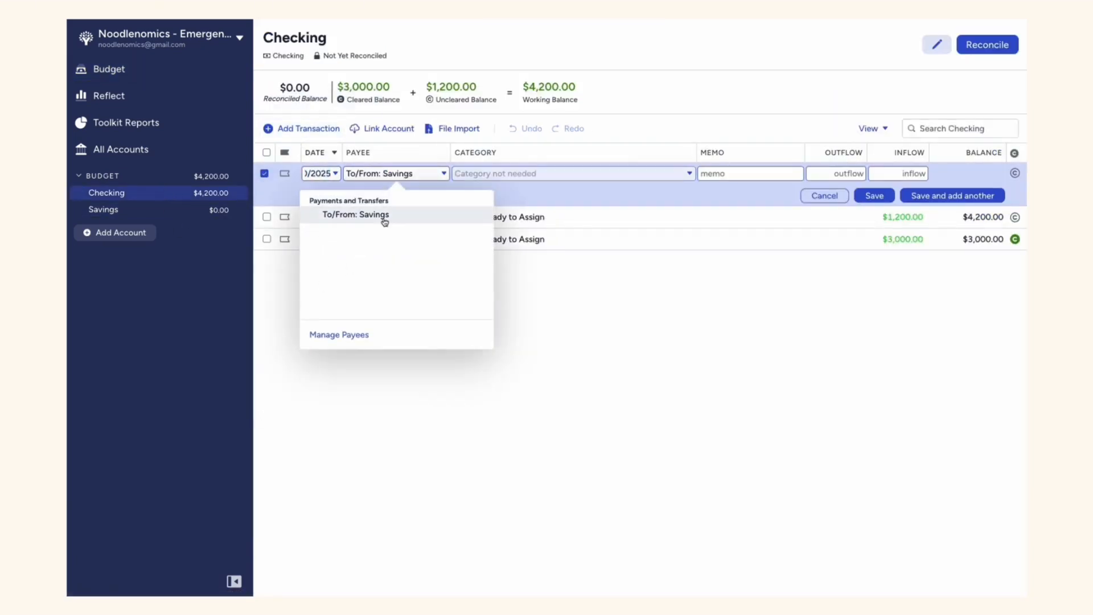
{"action": "left_click", "coordinate": [385, 221]}
{"action": "left_click", "coordinate": [862, 172]}
{"action": "type", "text": "5"}
{"action": "left_click", "coordinate": [882, 197]}
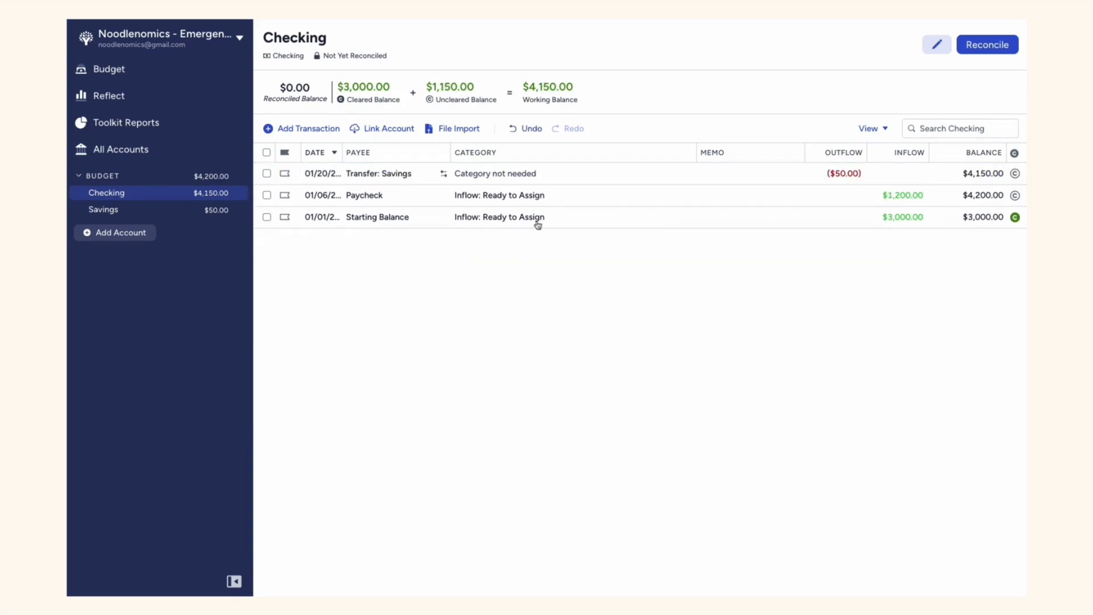
{"action": "left_click", "coordinate": [191, 74]}
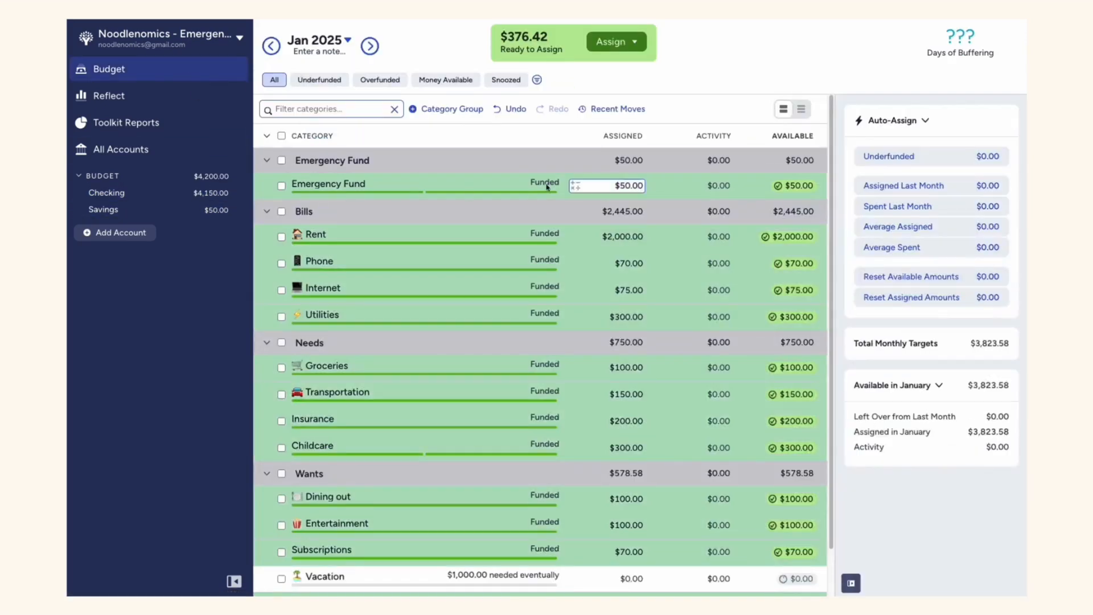